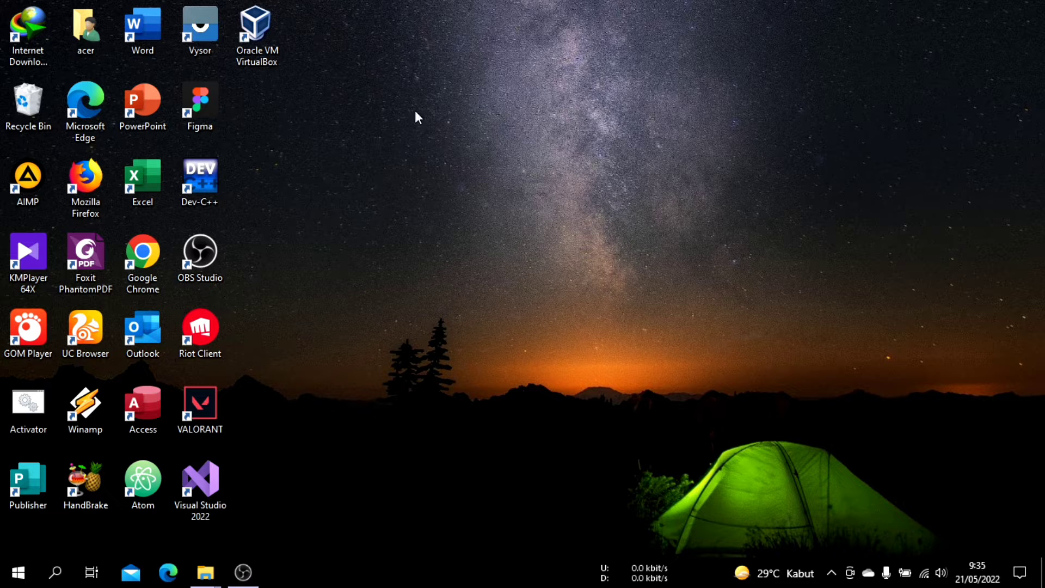
# Open Oracle VM VirtualBox and begin creating a new virtual machine named WinXP
pyautogui.click(259, 28)
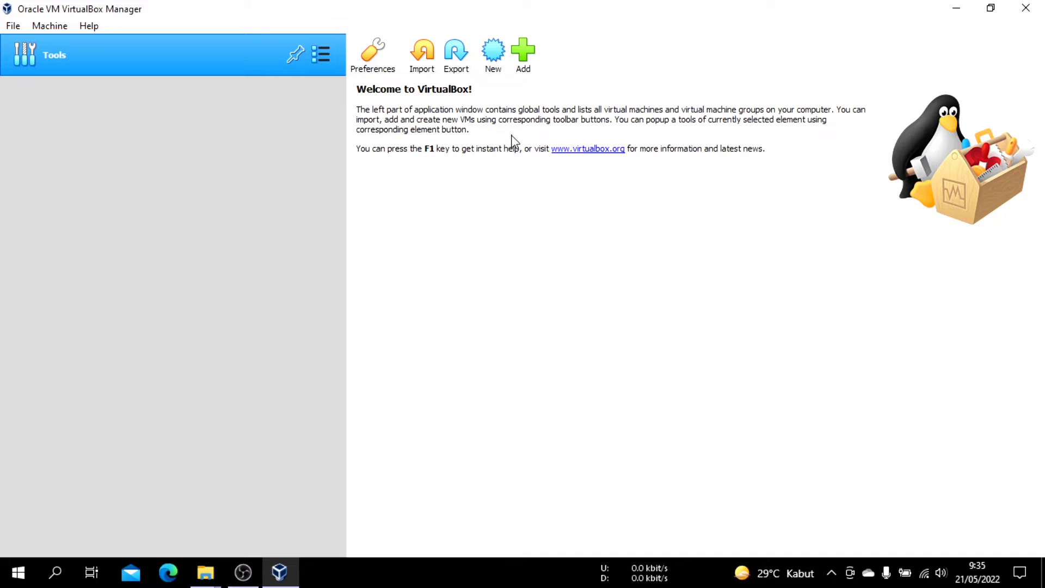
pyautogui.click(494, 55)
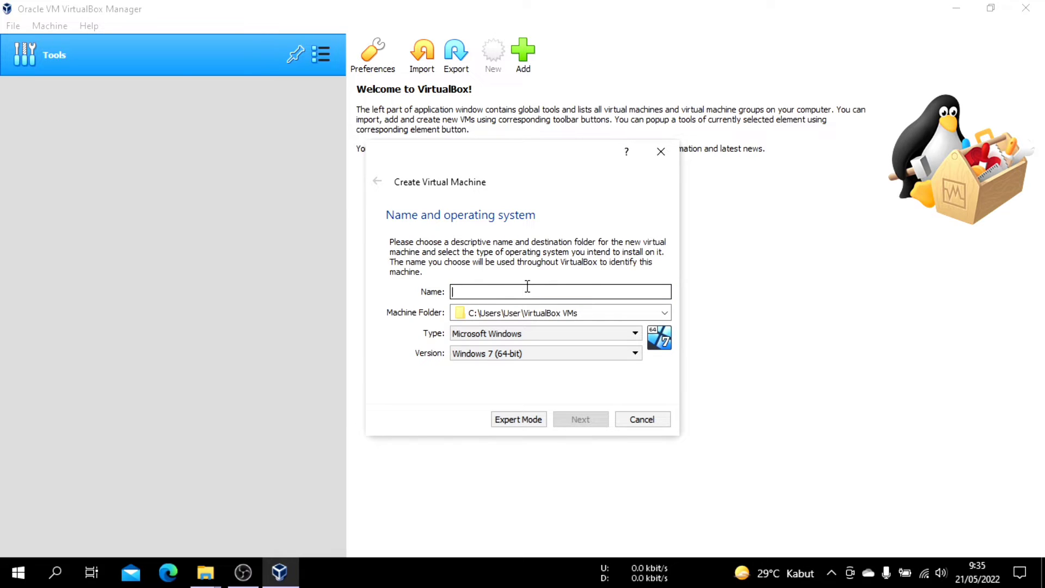
pyautogui.write('Win')
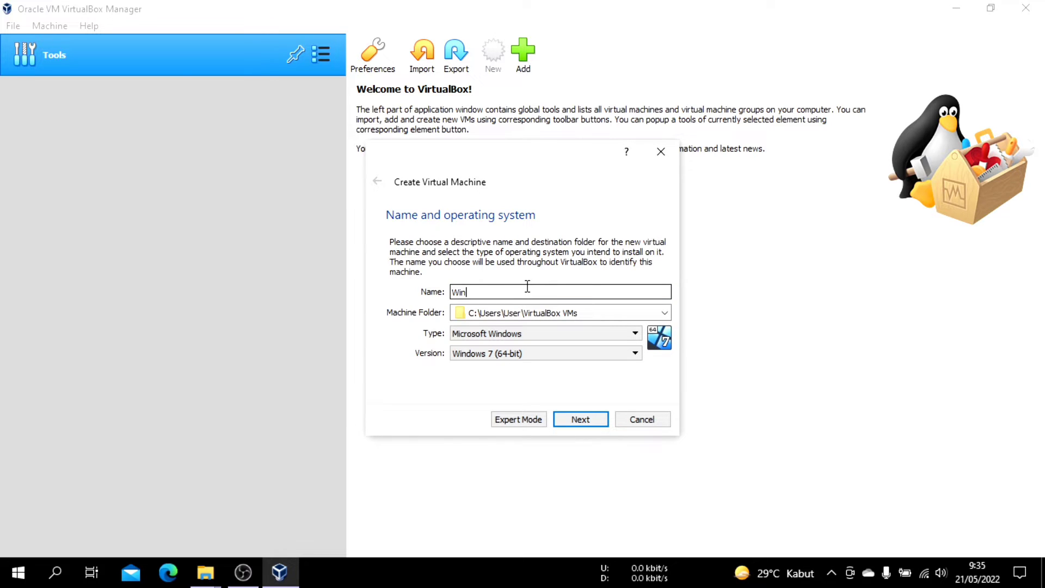
pyautogui.write('XP')
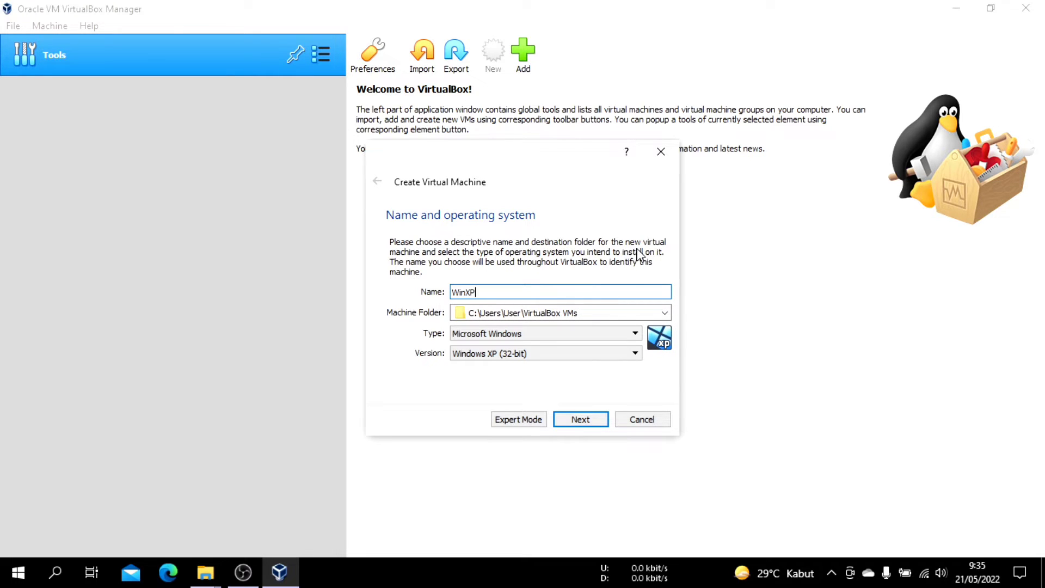
# Choose the machine folder C:\Users\User\VirtualBox VMs, type Microsoft Windows and version Windows XP (32-bit), and continue to the memory settings
pyautogui.click(665, 313)
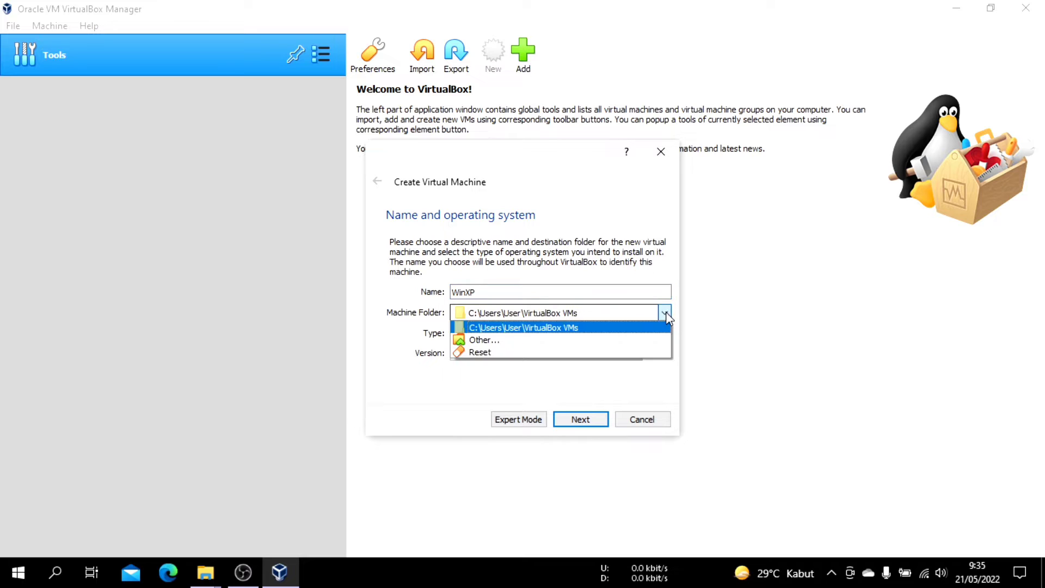
pyautogui.click(554, 328)
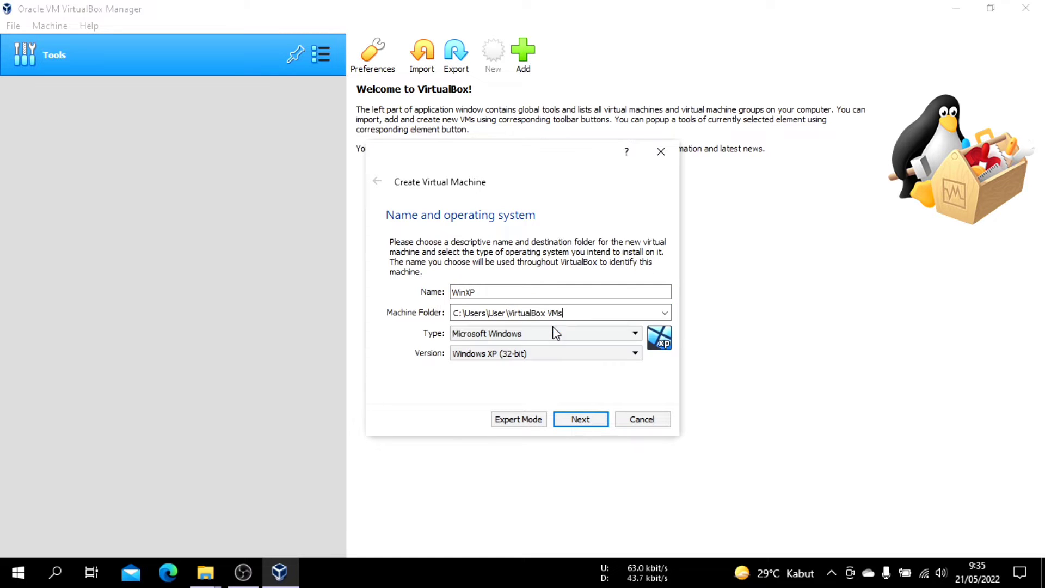
pyautogui.click(626, 313)
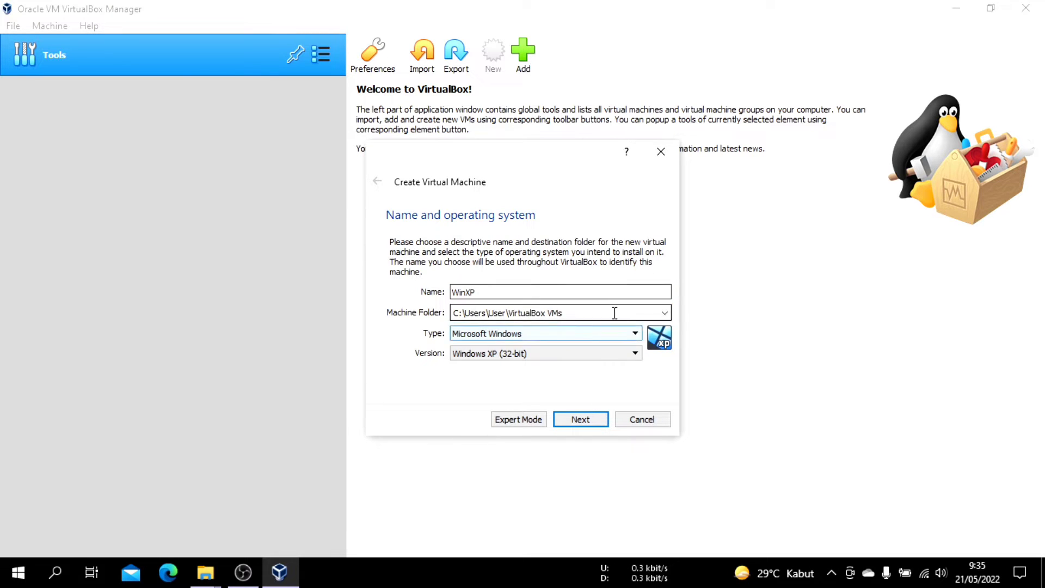
pyautogui.click(623, 332)
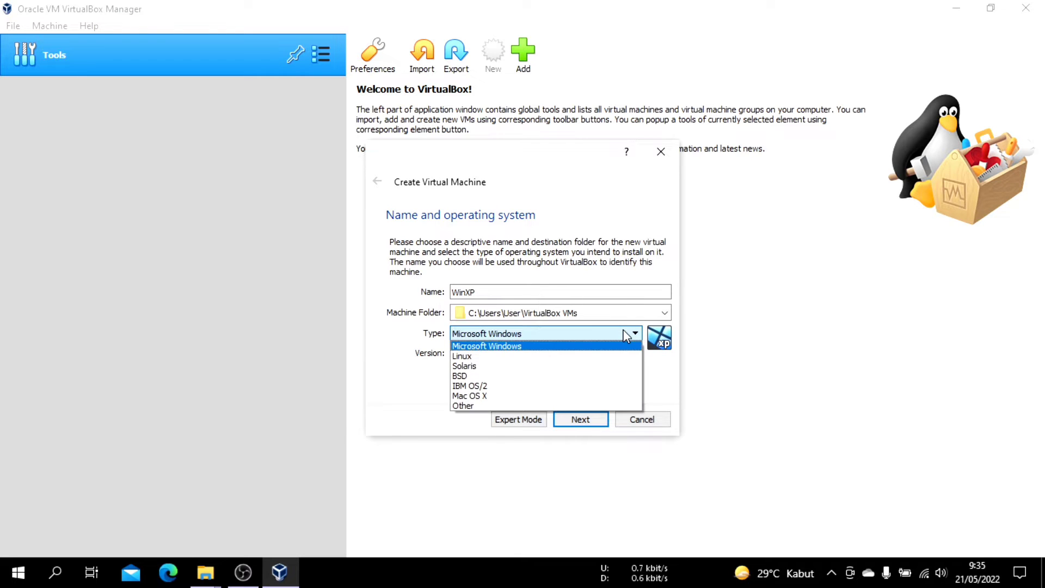
pyautogui.click(563, 345)
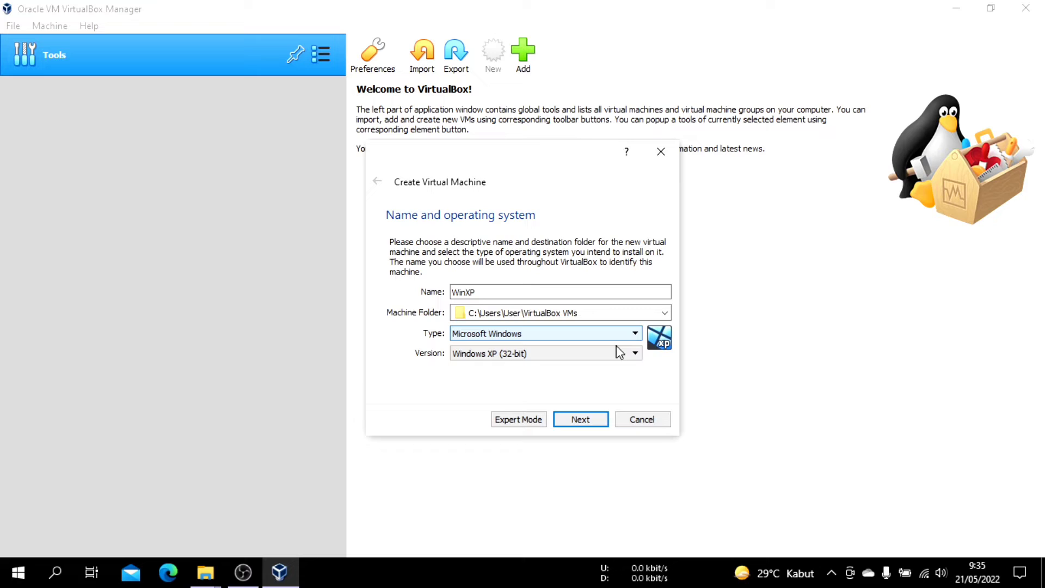
pyautogui.click(584, 355)
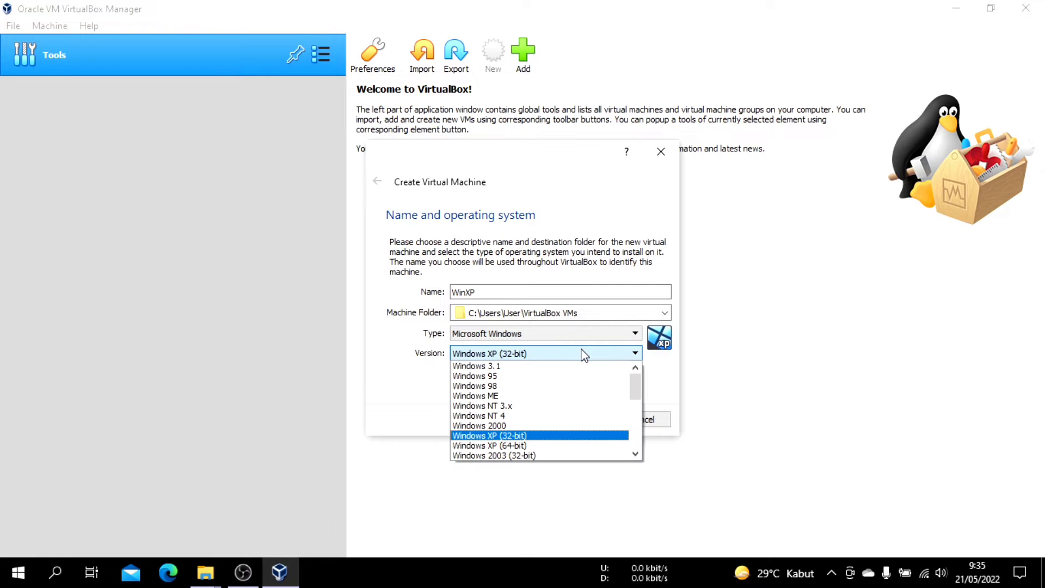
pyautogui.click(553, 438)
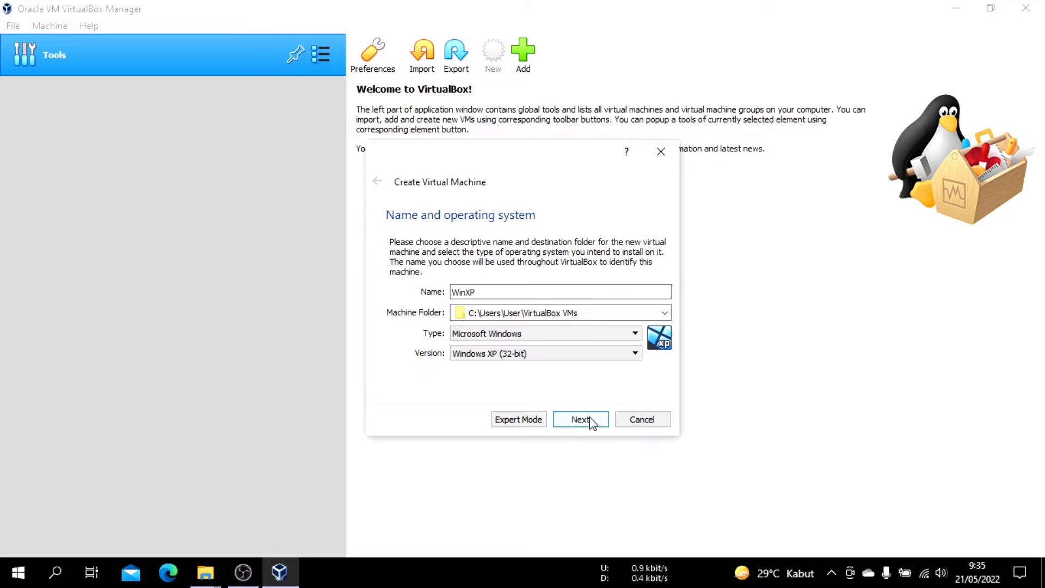
pyautogui.click(592, 423)
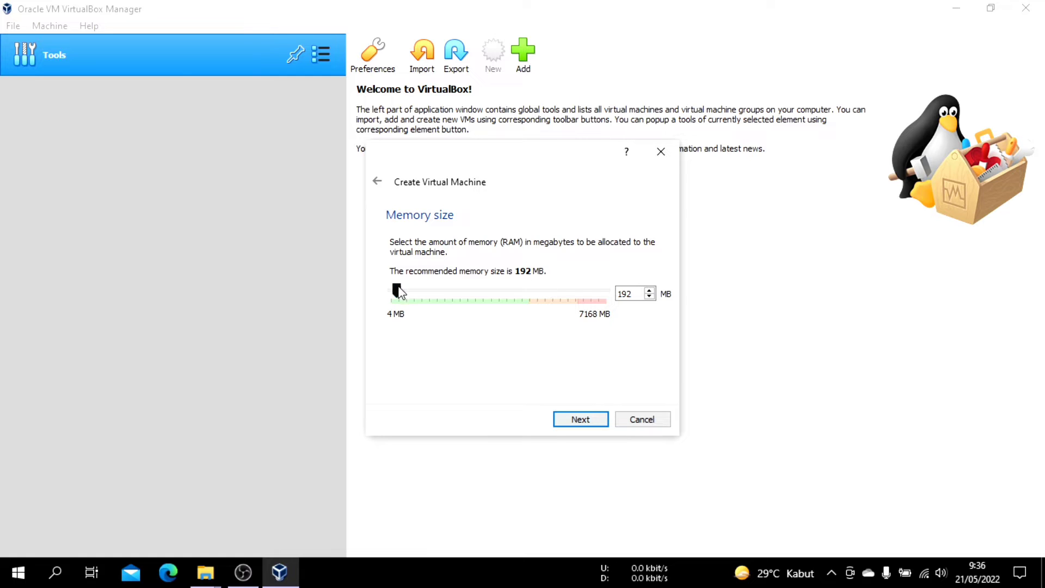
# Set the virtual machine's memory size to 192 MB and continue to the hard disk settings
pyautogui.moveTo(397, 290)
pyautogui.mouseDown()
pyautogui.moveTo(456, 295)
pyautogui.moveTo(390, 294)
pyautogui.mouseUp()
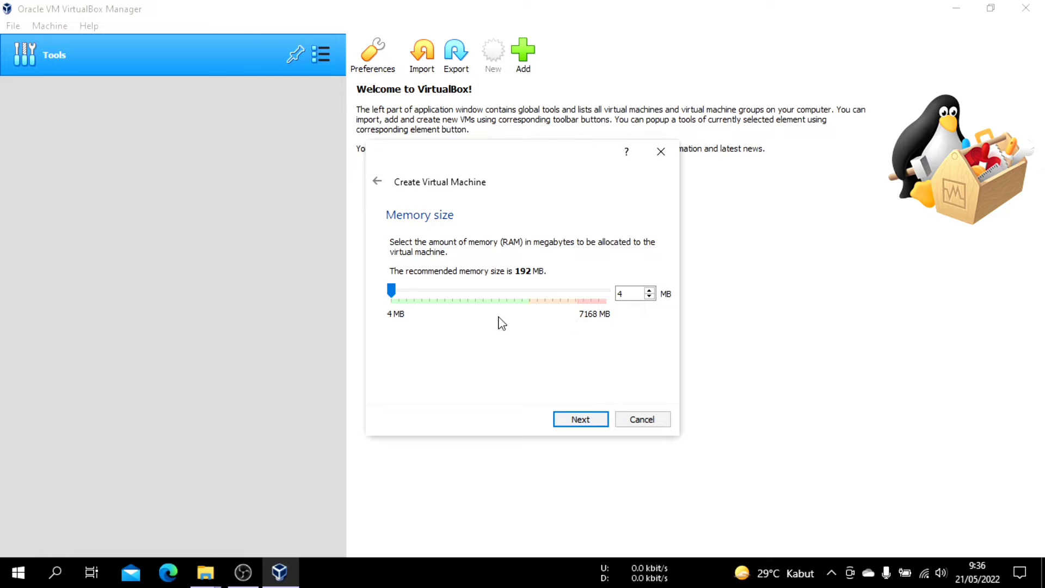
pyautogui.click(650, 290)
pyautogui.click(650, 290)
pyautogui.press('BackSpace')
pyautogui.write('192')
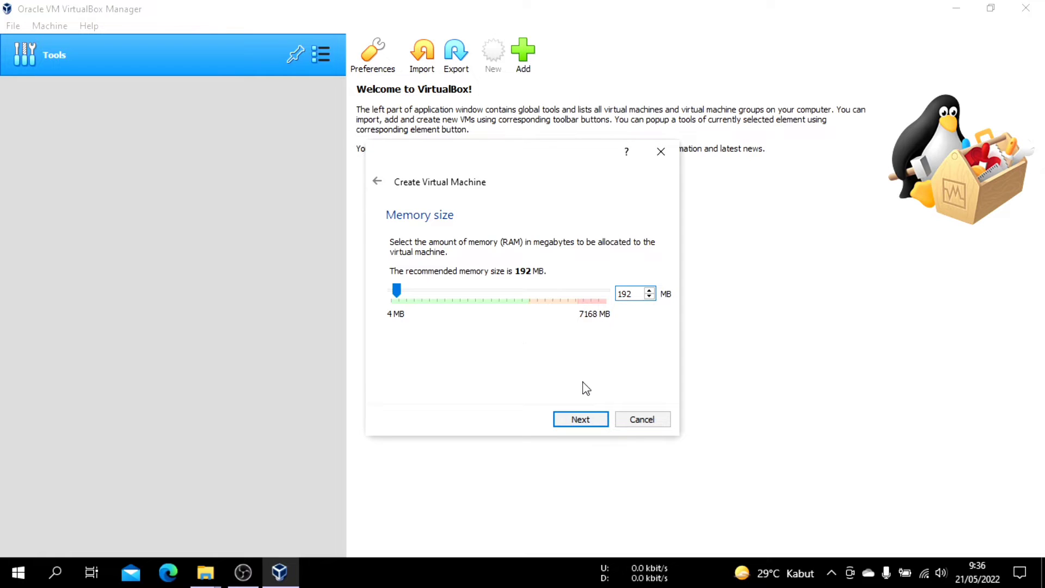
pyautogui.click(588, 426)
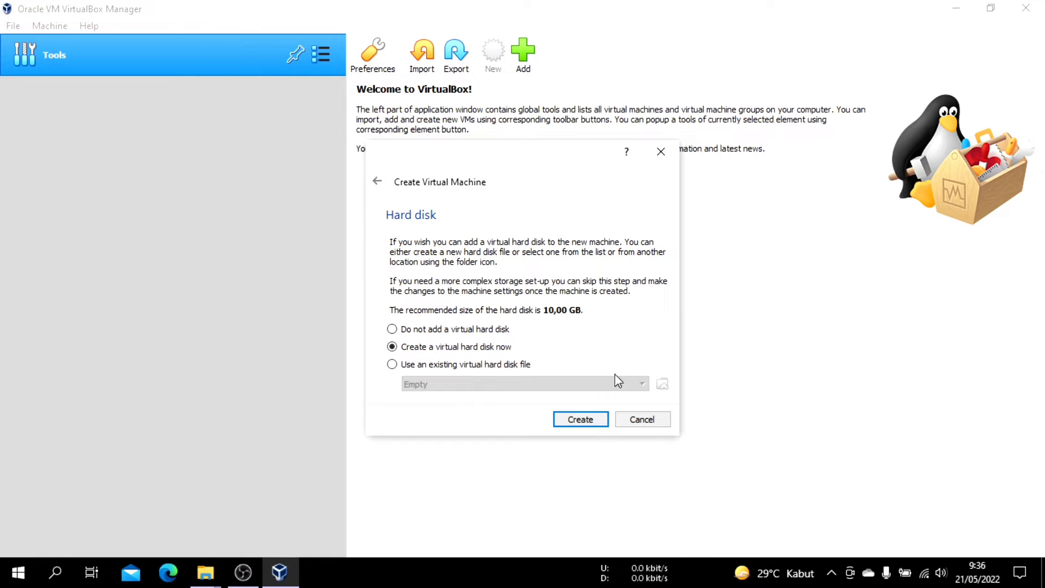
# Create a dynamically allocated 10,00 GB VDI virtual hard disk for the machine, stored as WinXP.vdi in the WinXP folder
pyautogui.click(581, 422)
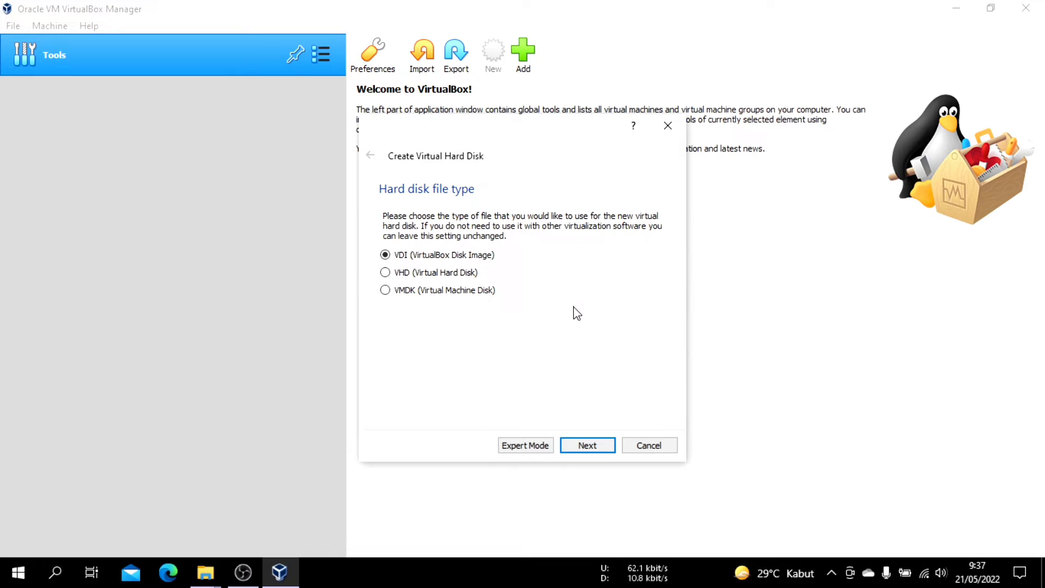
pyautogui.click(590, 446)
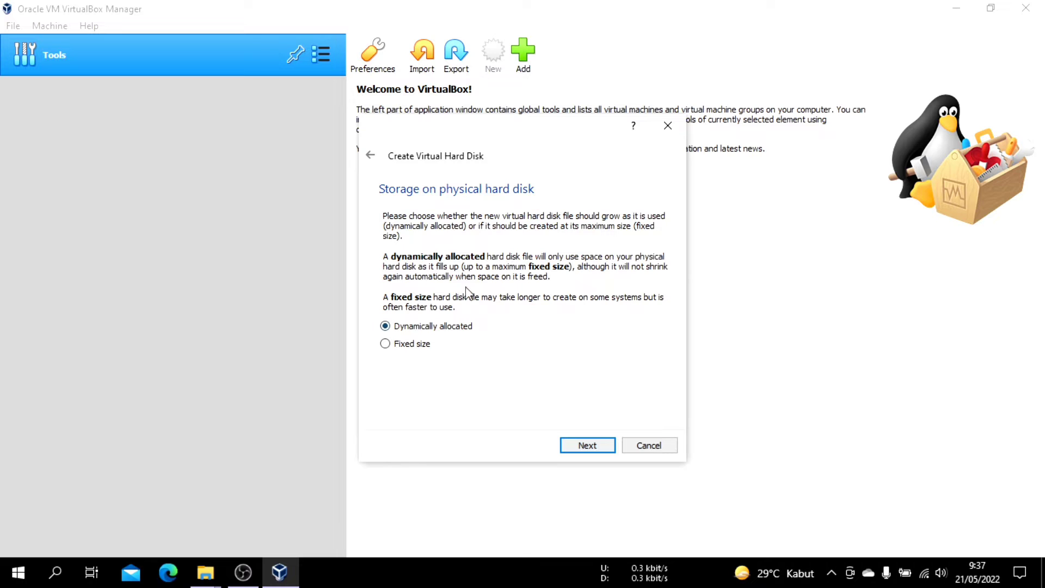
pyautogui.click(593, 448)
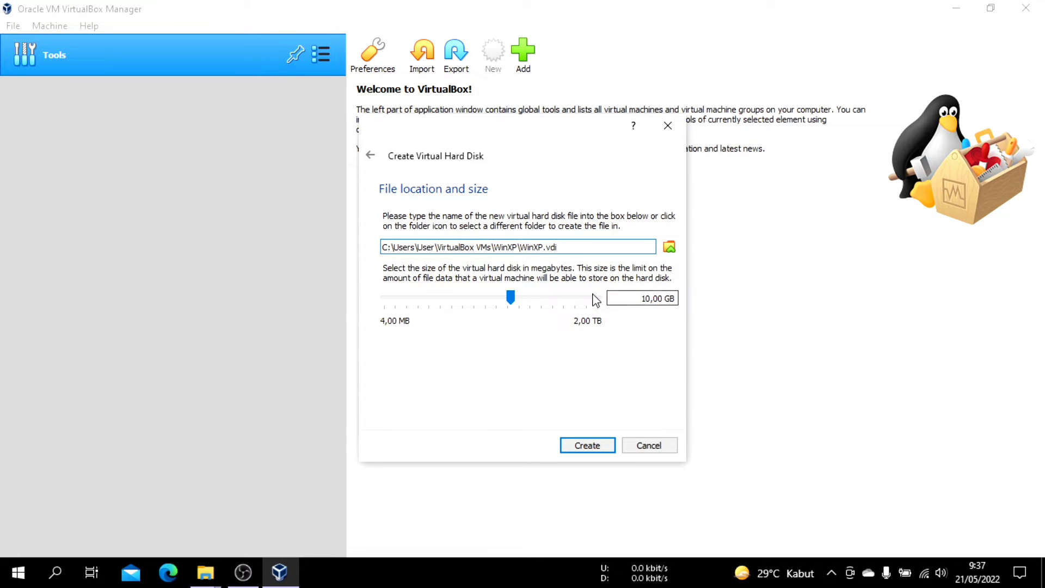
pyautogui.click(592, 446)
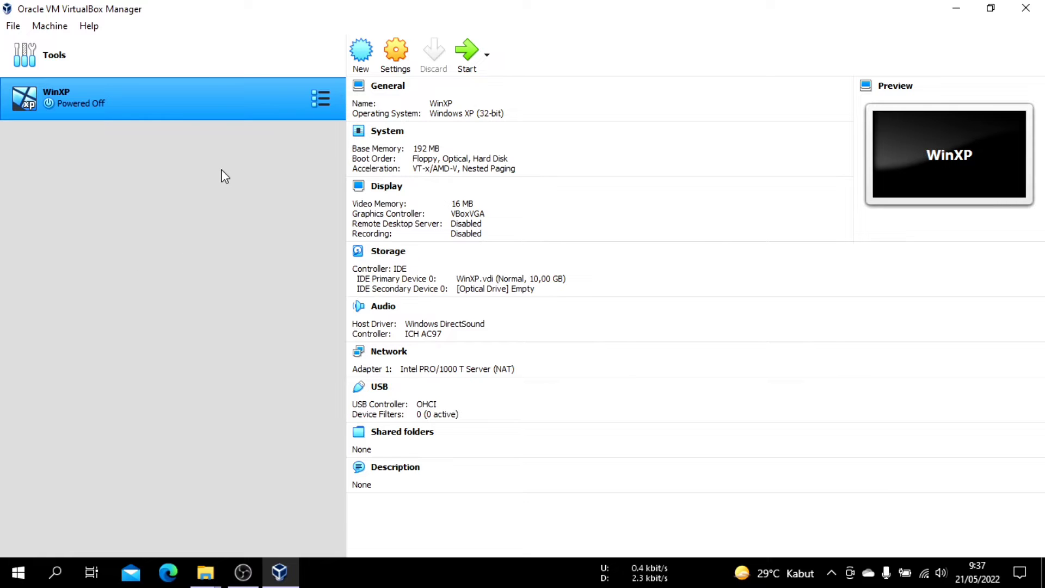
# Review the WinXP machine's general, system, display, storage, audio, USB and serial port settings, and close them without changes
pyautogui.click(396, 64)
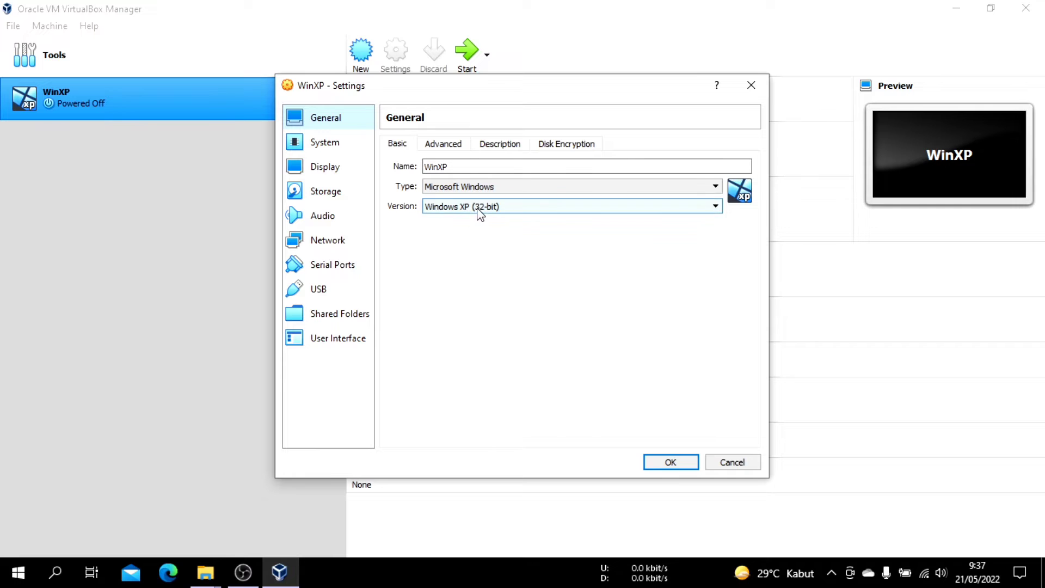
pyautogui.click(444, 144)
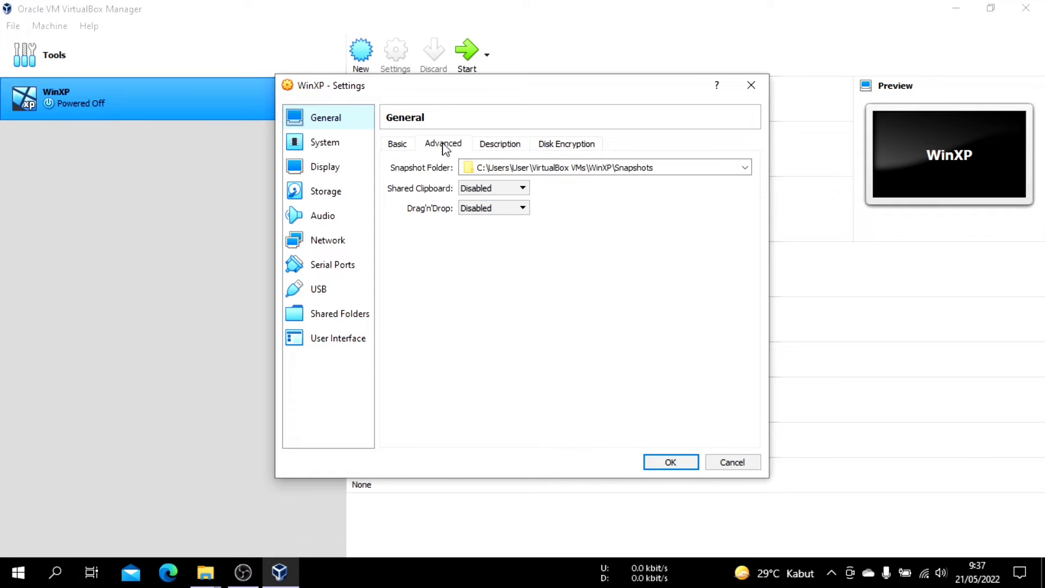
pyautogui.click(394, 144)
pyautogui.click(330, 145)
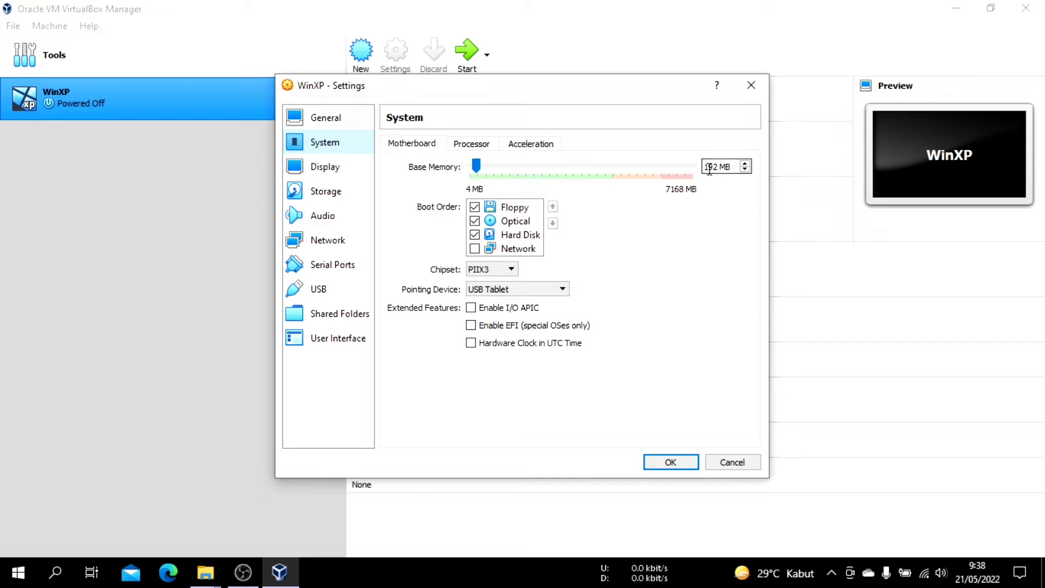
pyautogui.click(339, 170)
pyautogui.click(342, 195)
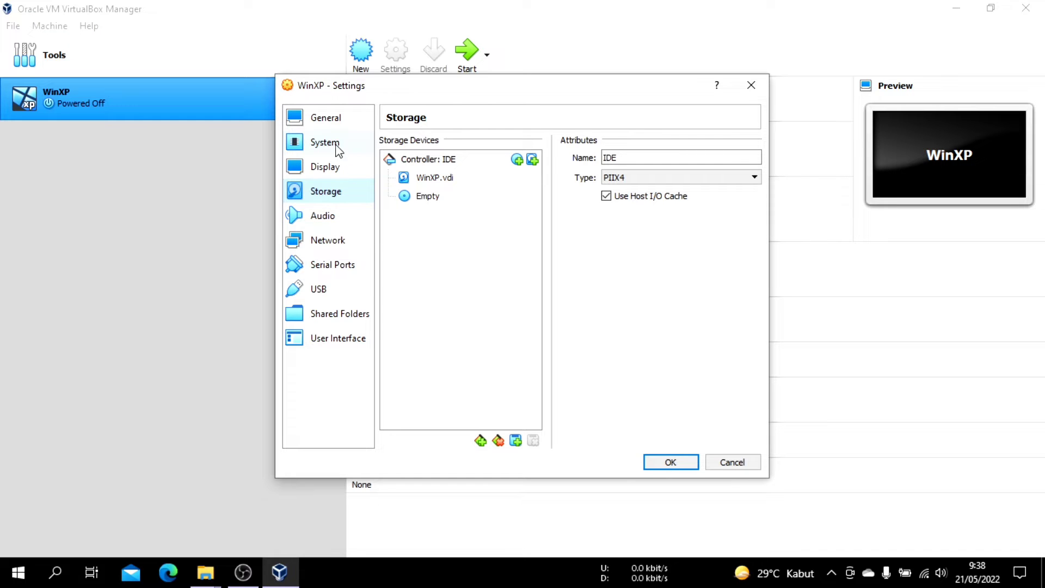
pyautogui.click(333, 125)
pyautogui.click(330, 145)
pyautogui.click(330, 166)
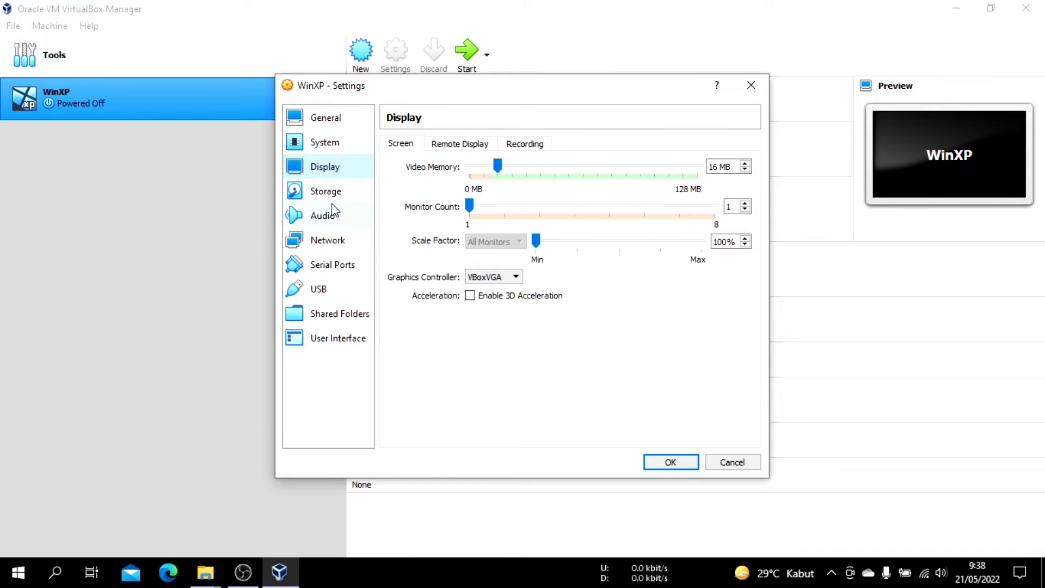
pyautogui.click(330, 196)
pyautogui.click(333, 221)
pyautogui.click(341, 286)
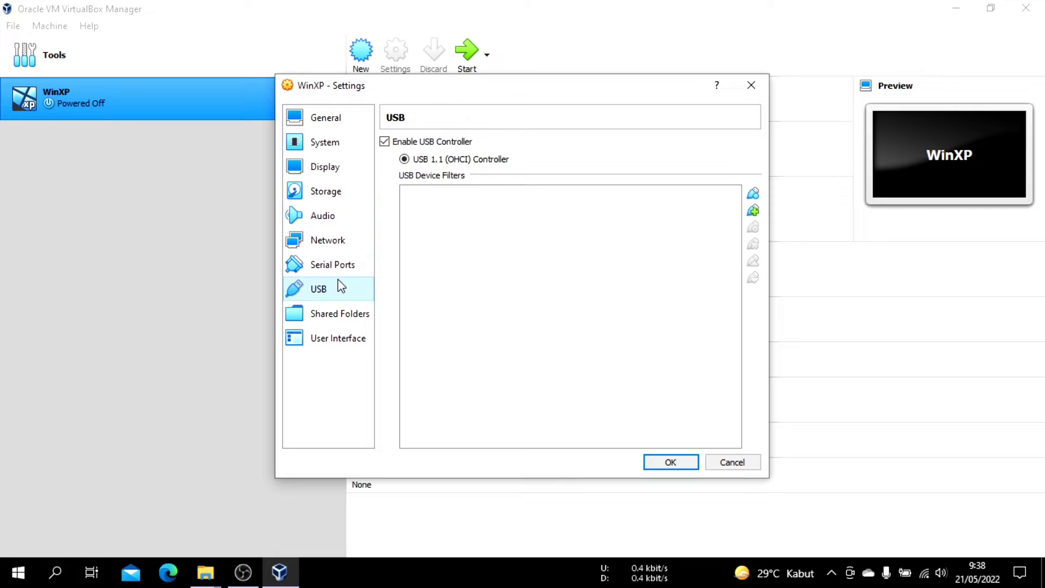
pyautogui.click(336, 262)
pyautogui.click(752, 85)
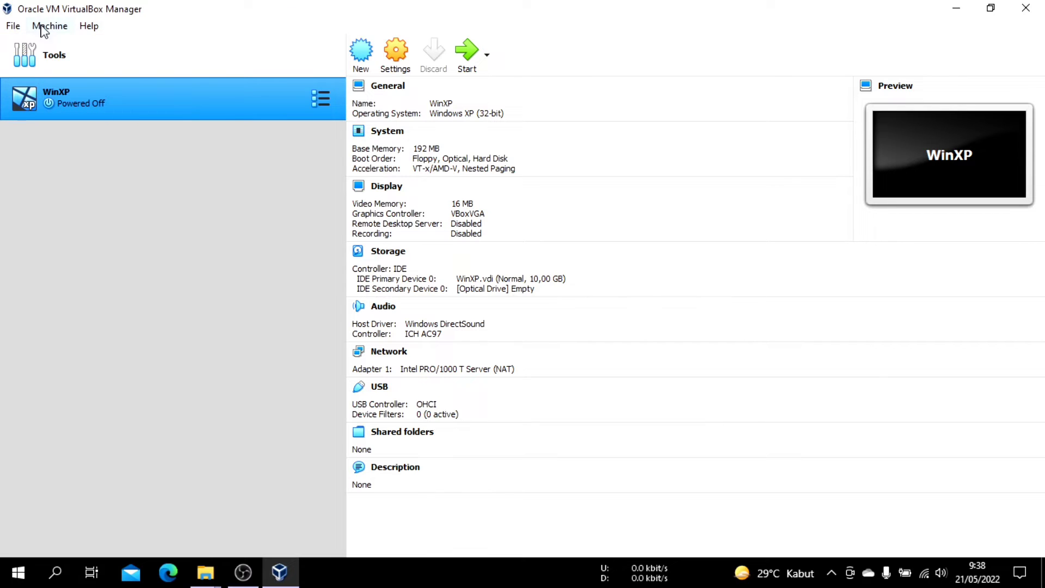
pyautogui.click(15, 27)
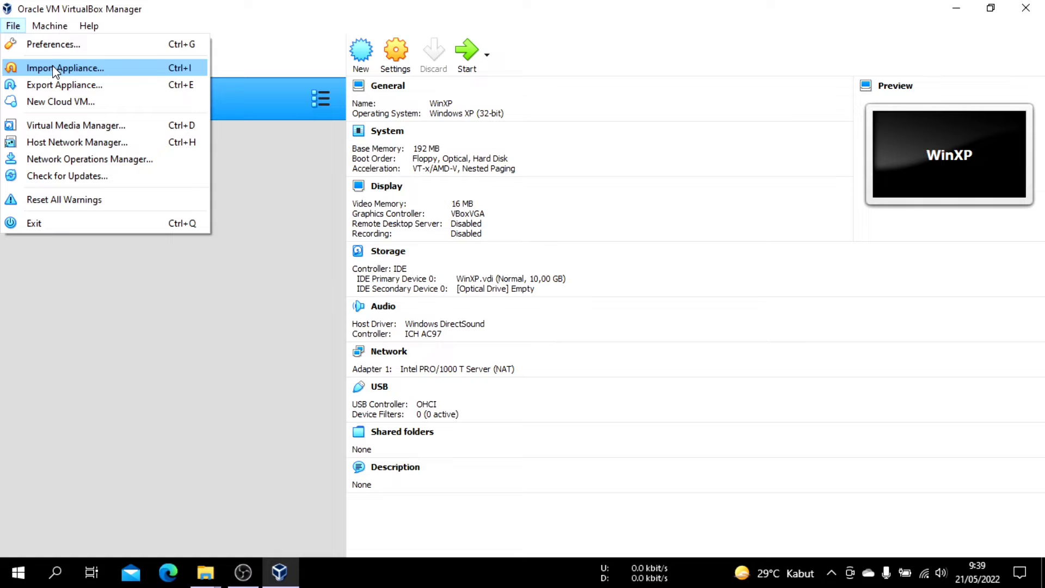
pyautogui.click(307, 179)
pyautogui.click(19, 27)
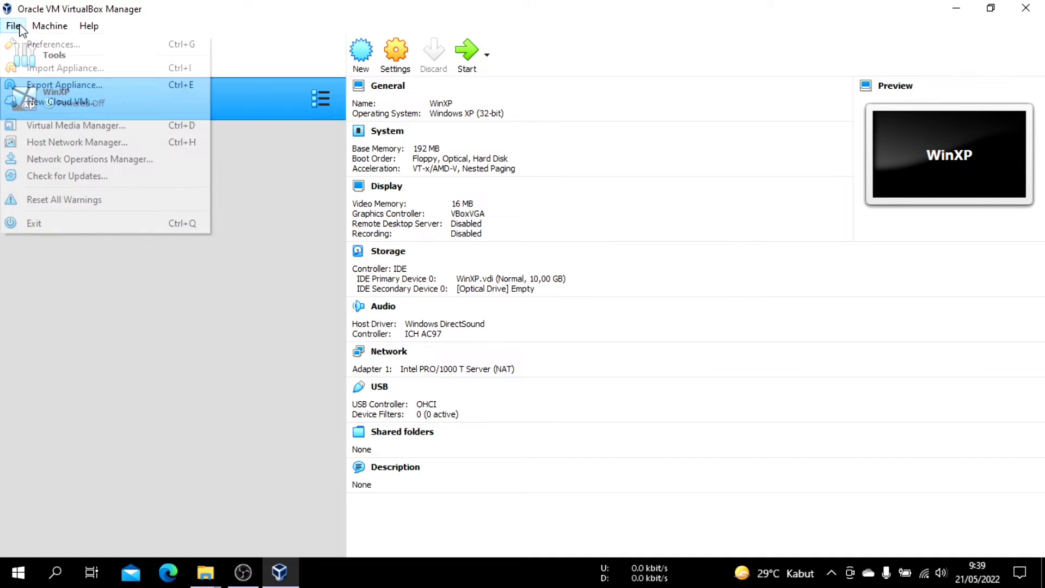
pyautogui.click(322, 166)
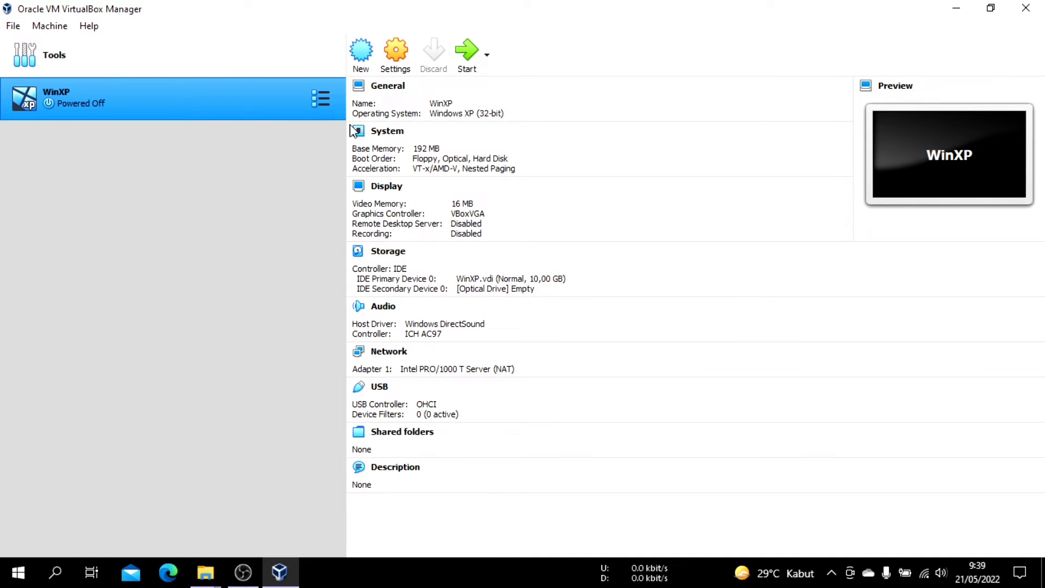
# Start the WinXP machine and begin adding a virtual optical disk file for its start-up disk
pyautogui.click(471, 55)
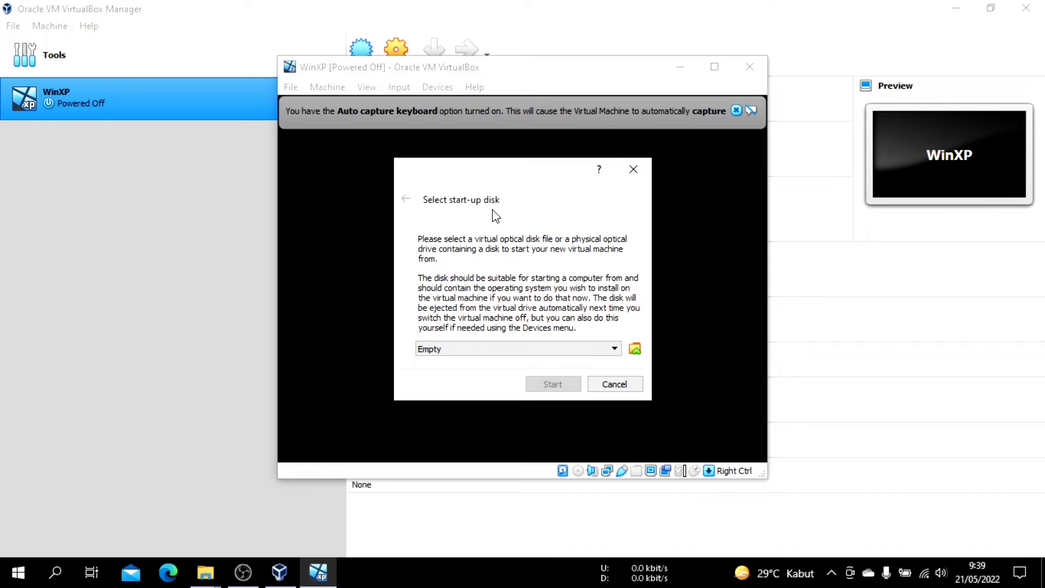
pyautogui.click(635, 349)
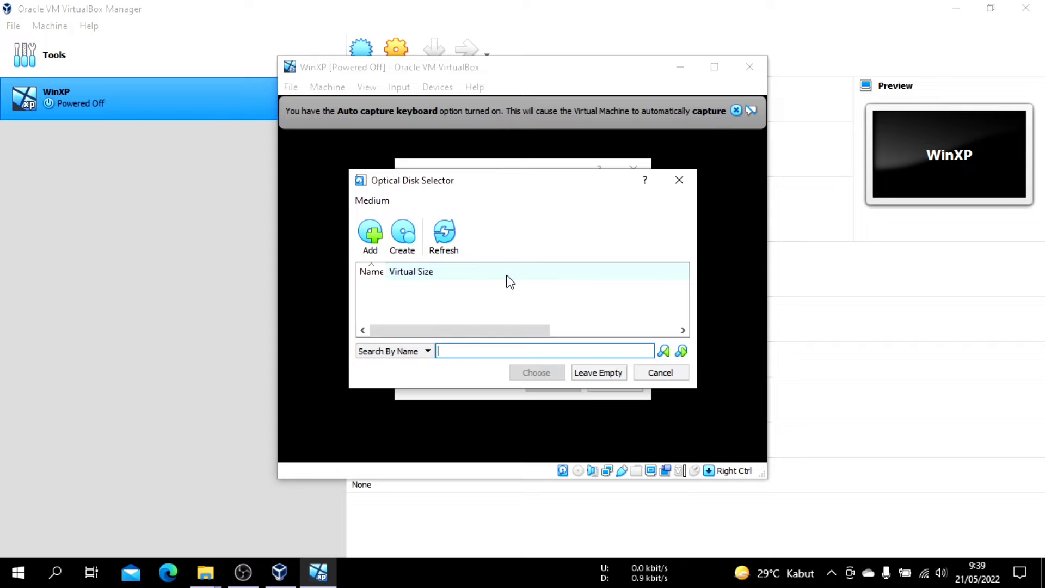
pyautogui.click(375, 239)
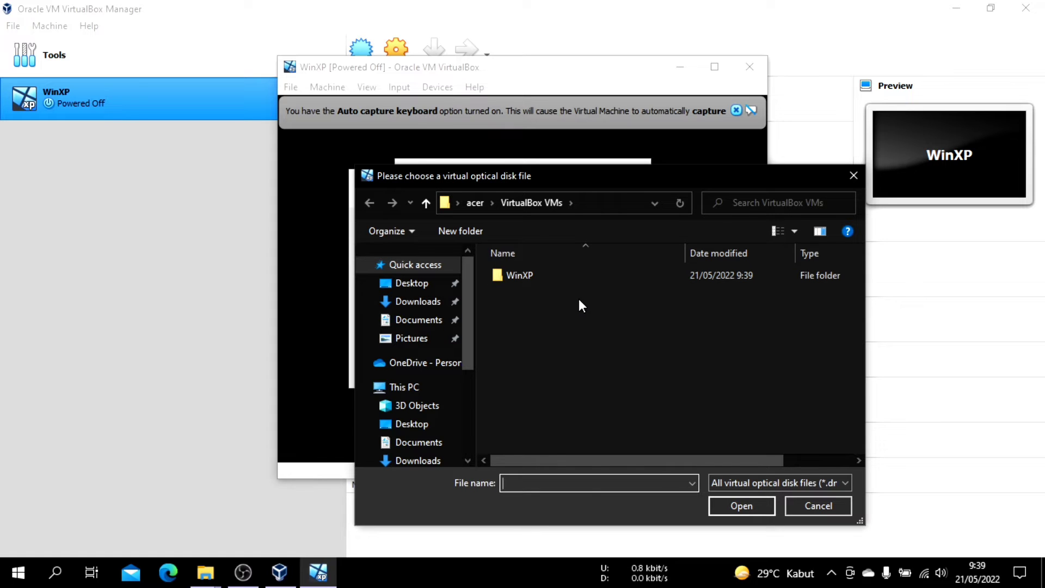
pyautogui.scroll(-2, 424, 354)
pyautogui.scroll(-2, 426, 351)
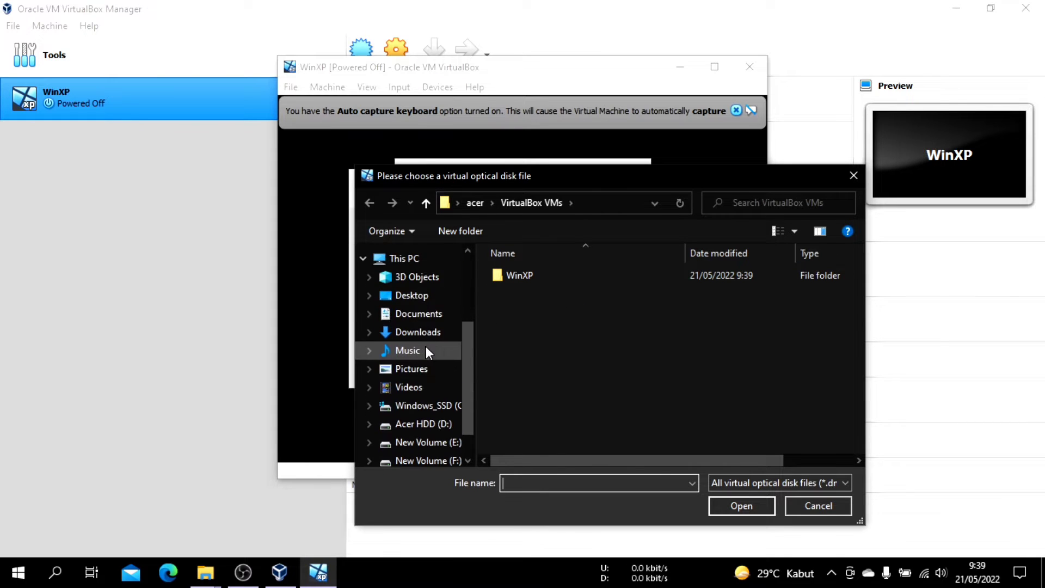
pyautogui.click(436, 418)
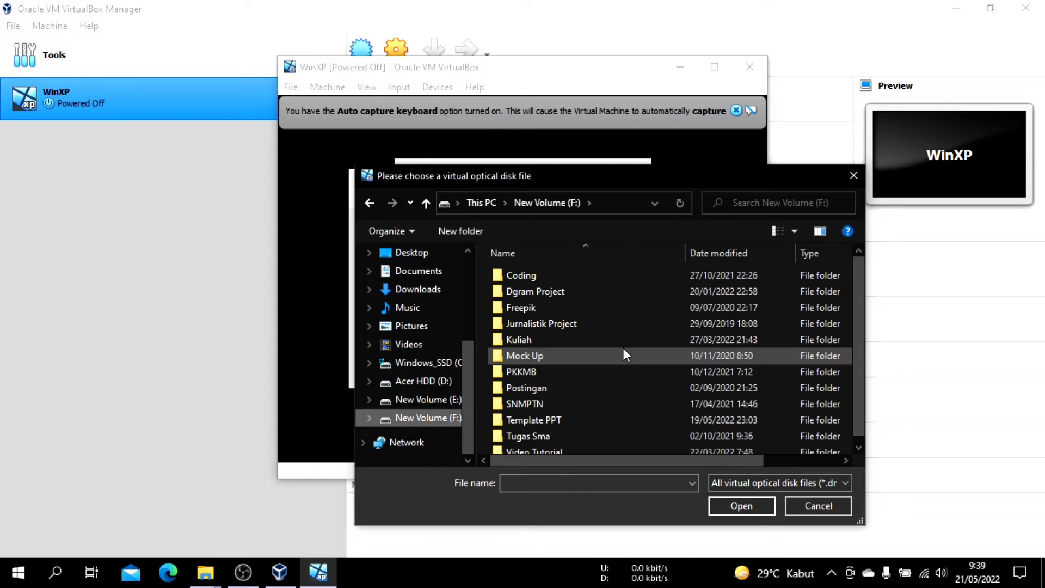
pyautogui.doubleClick(544, 339)
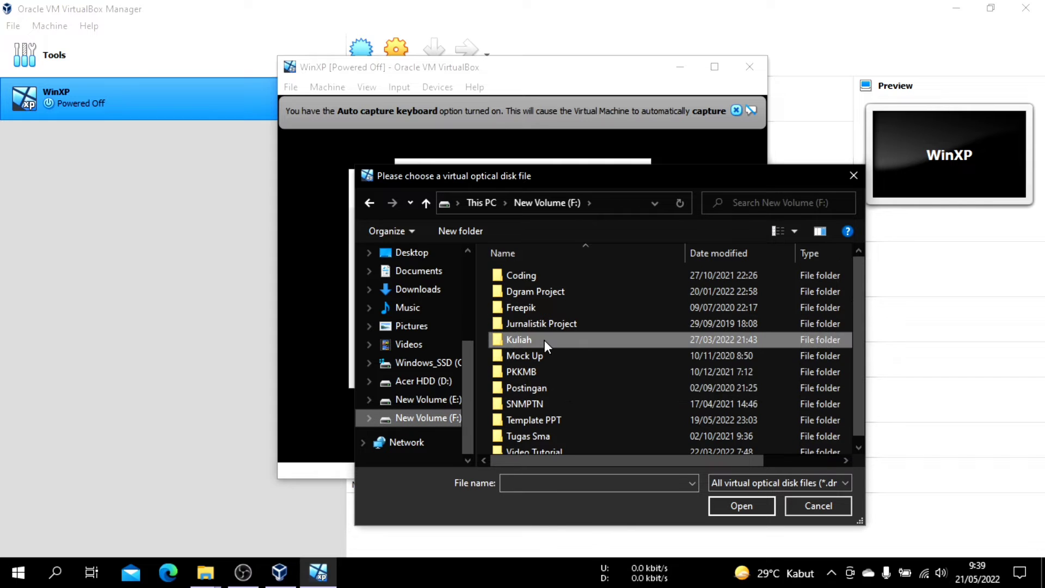
pyautogui.doubleClick(562, 306)
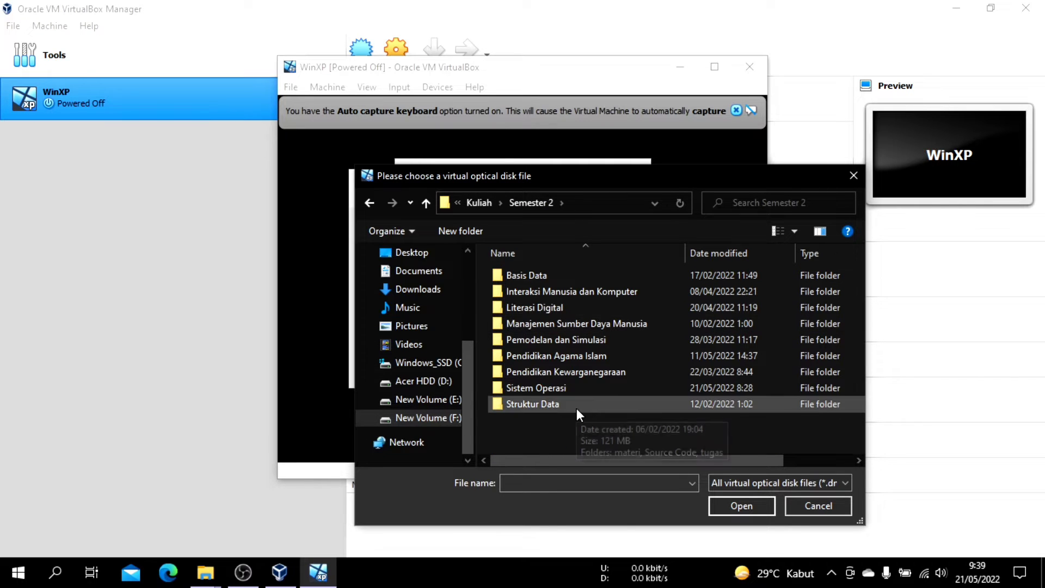
pyautogui.doubleClick(558, 387)
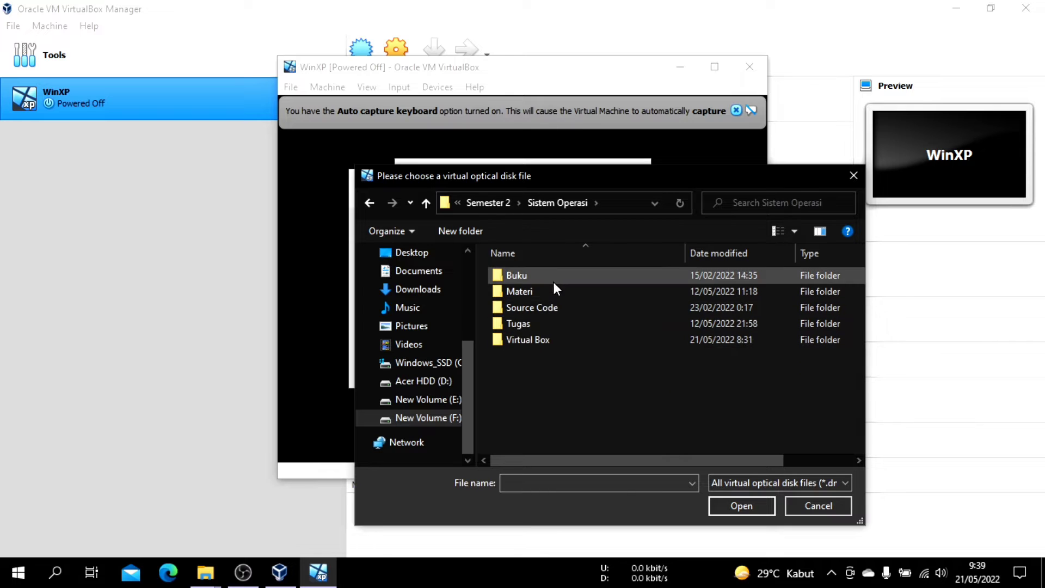
pyautogui.doubleClick(550, 338)
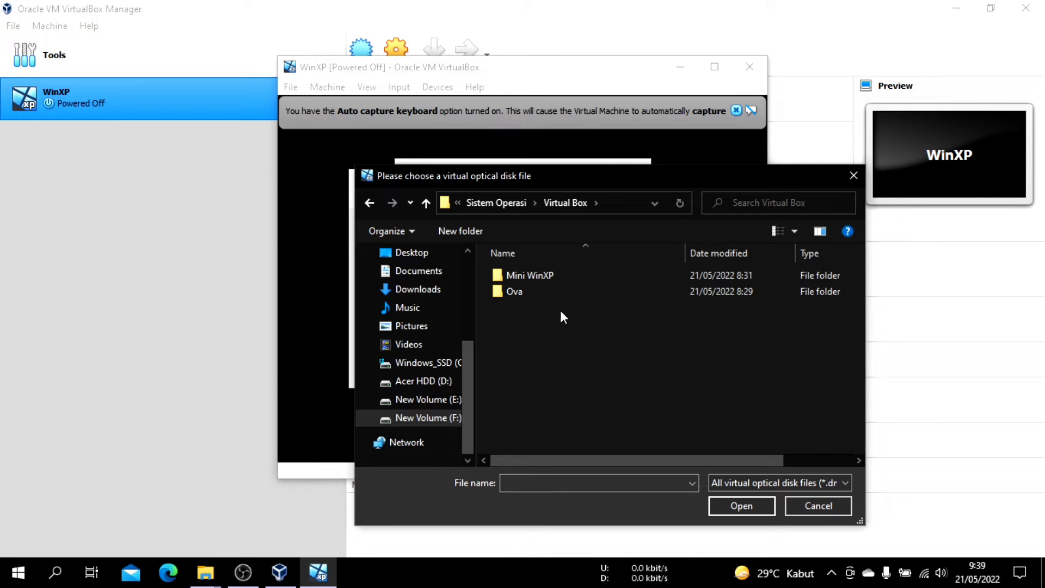
pyautogui.doubleClick(556, 275)
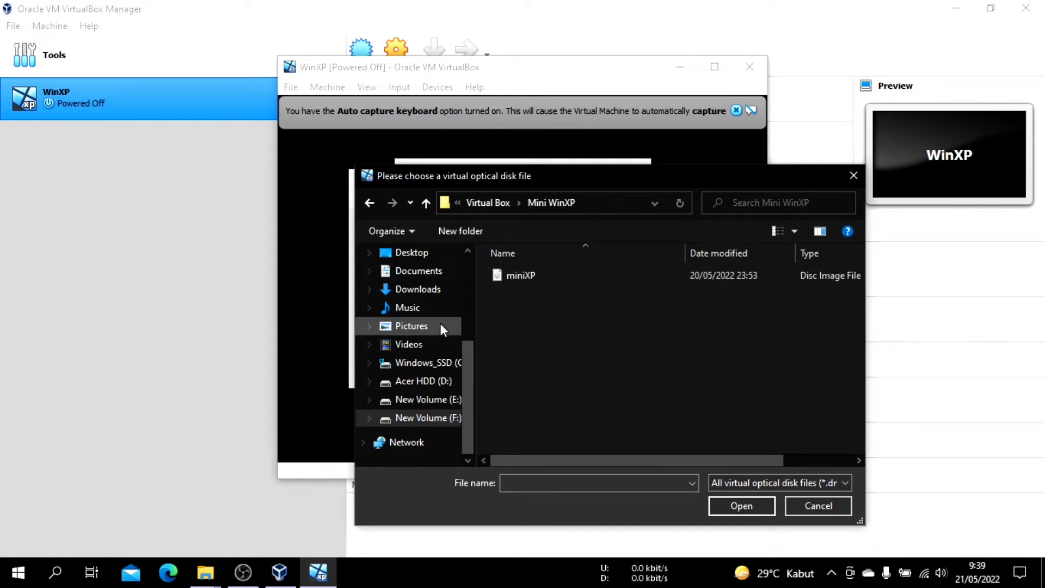
# Add miniXP from the Downloads folder as the start-up disk and boot the WinXP machine from it
pyautogui.click(430, 289)
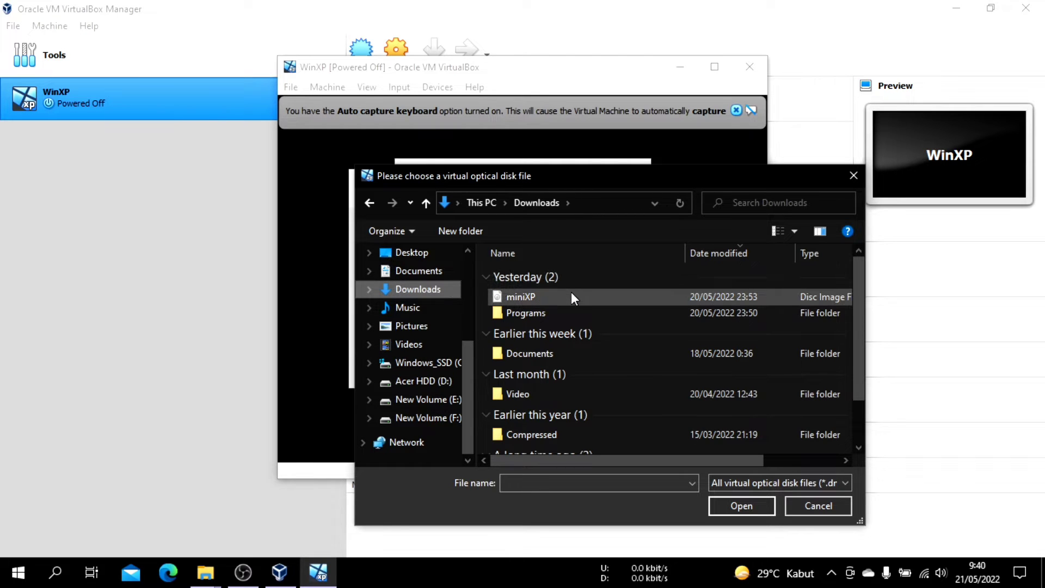
pyautogui.click(570, 294)
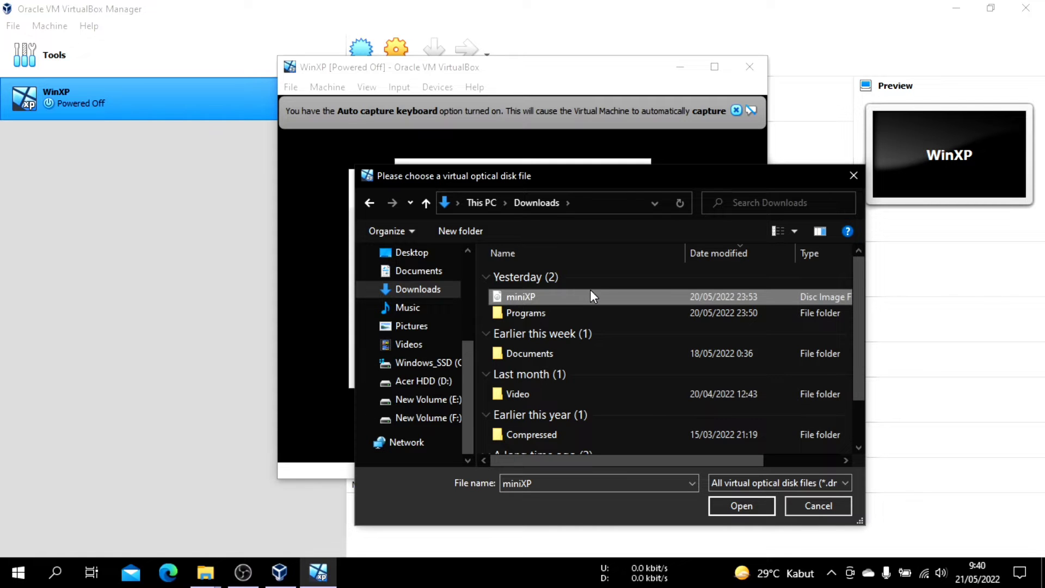
pyautogui.click(738, 507)
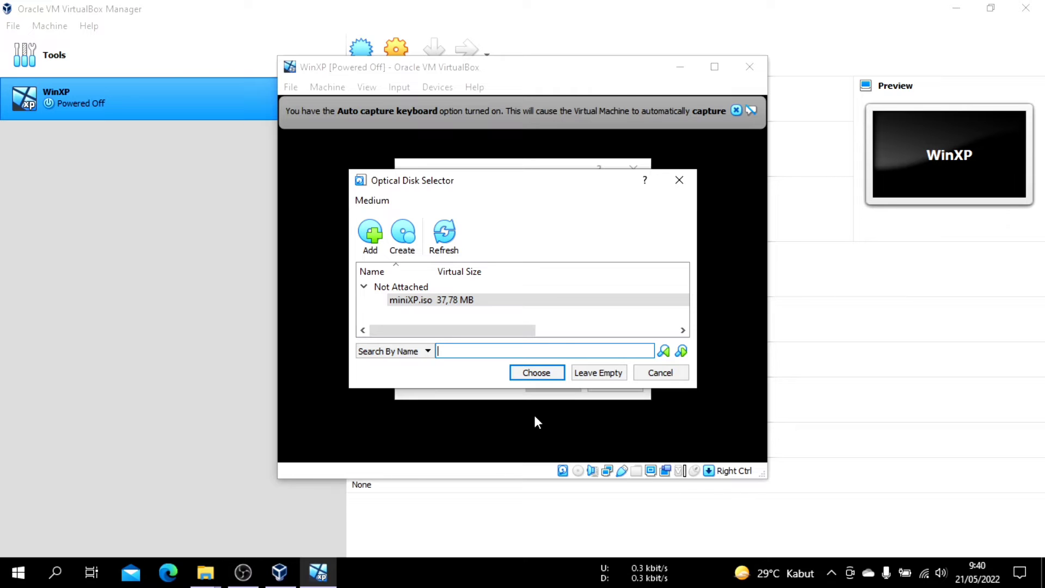
pyautogui.click(537, 373)
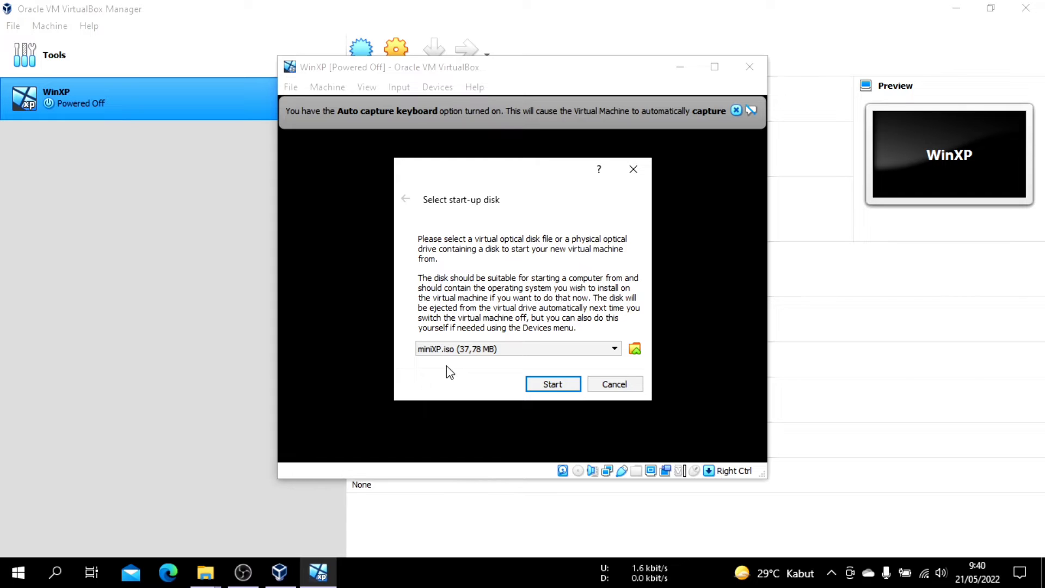
pyautogui.click(552, 384)
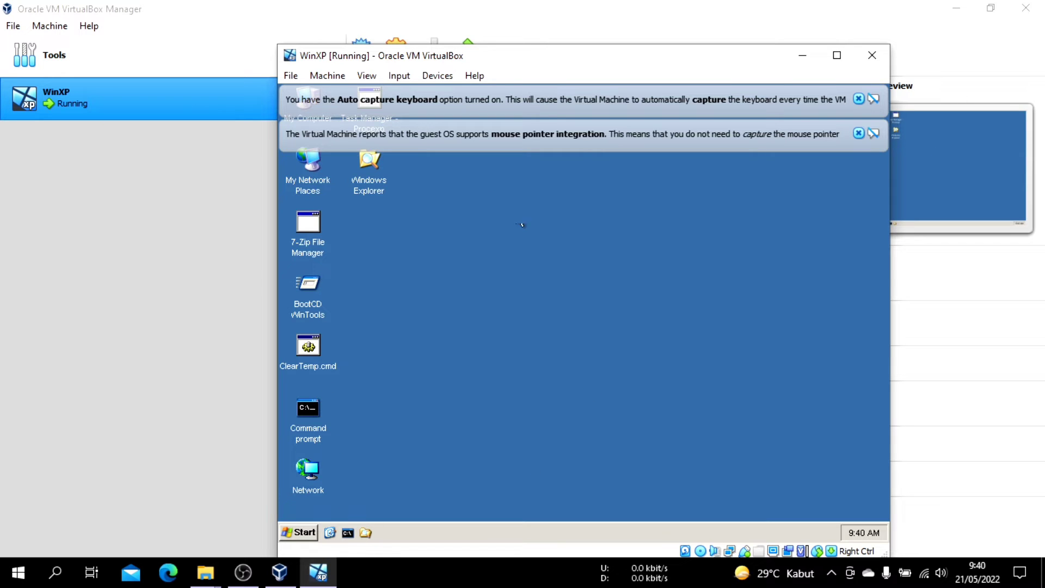
# Examine the guest's RAMDRIVE Temp folder, the D: CD drive, My Network Places and Control Panel in Windows Explorer
pyautogui.doubleClick(370, 164)
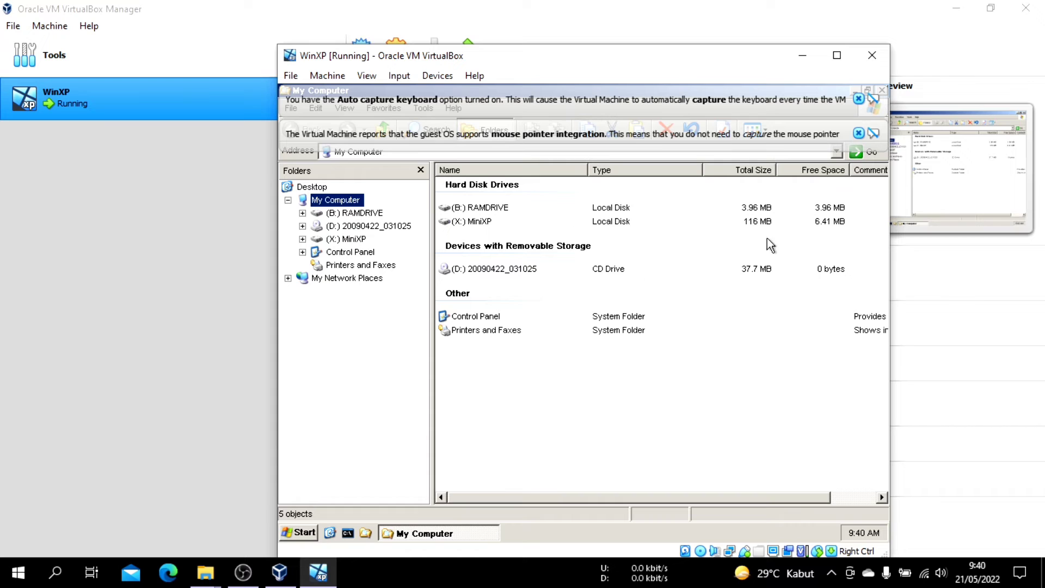
pyautogui.click(353, 214)
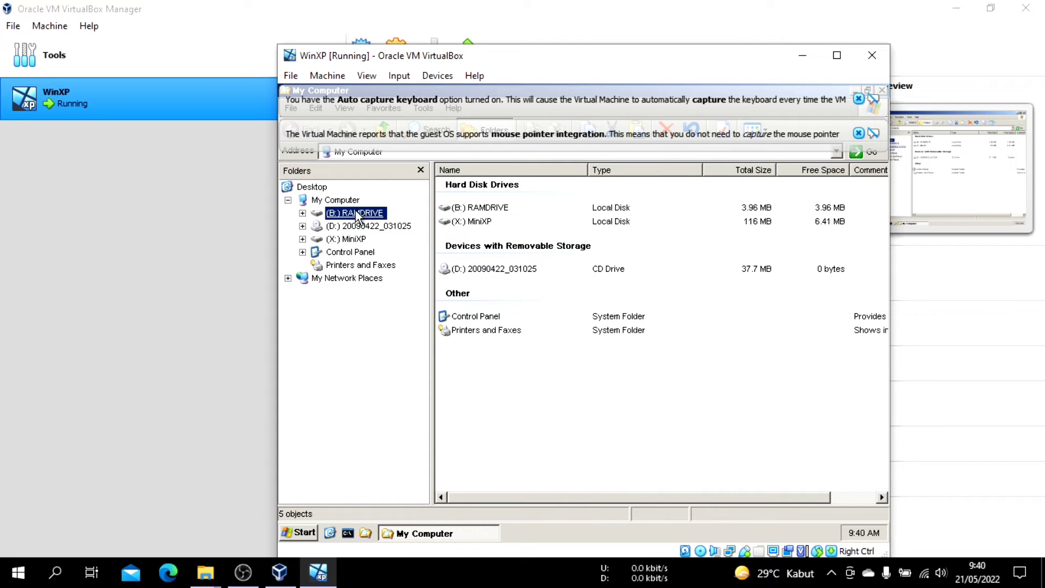
pyautogui.click(352, 225)
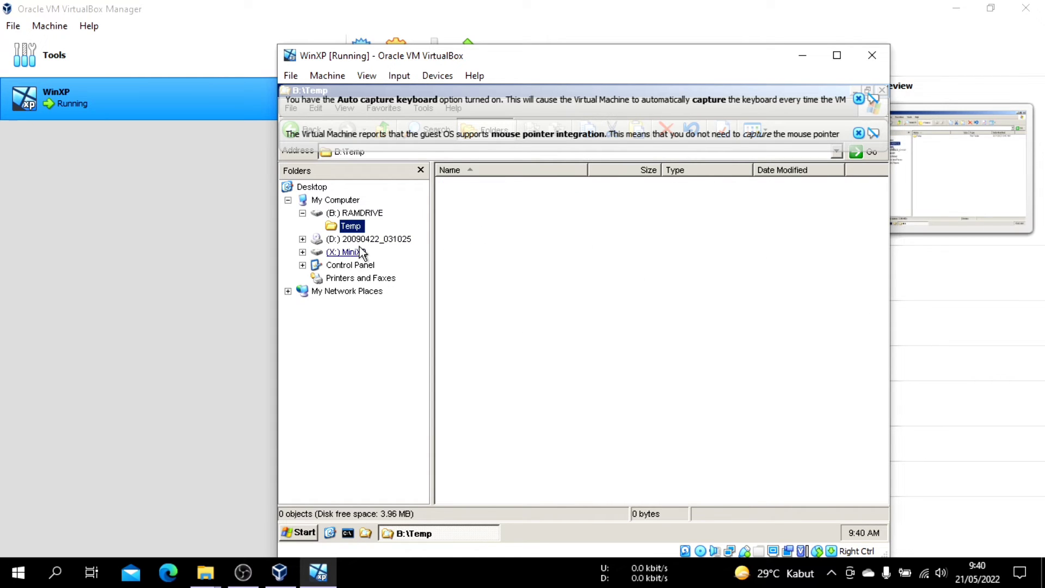
pyautogui.click(360, 240)
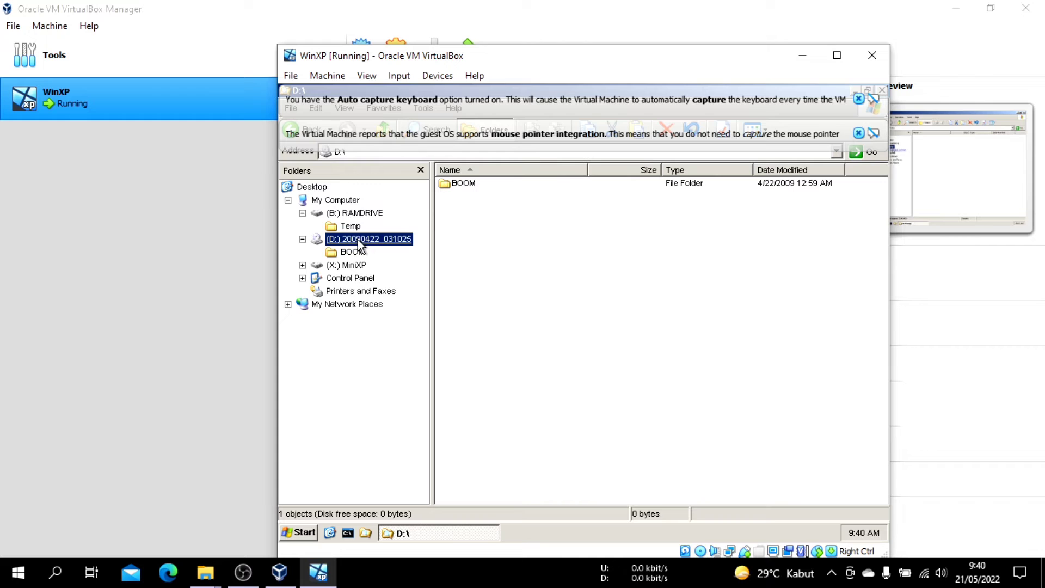
pyautogui.click(349, 305)
pyautogui.click(351, 278)
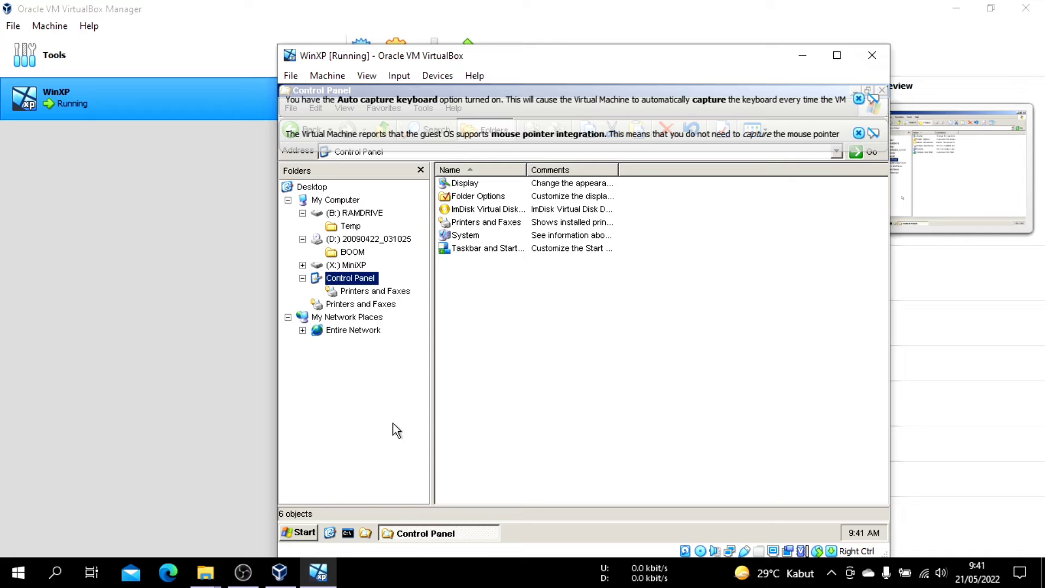
# Shut down the Windows XP guest system from within the running machine
pyautogui.click(305, 533)
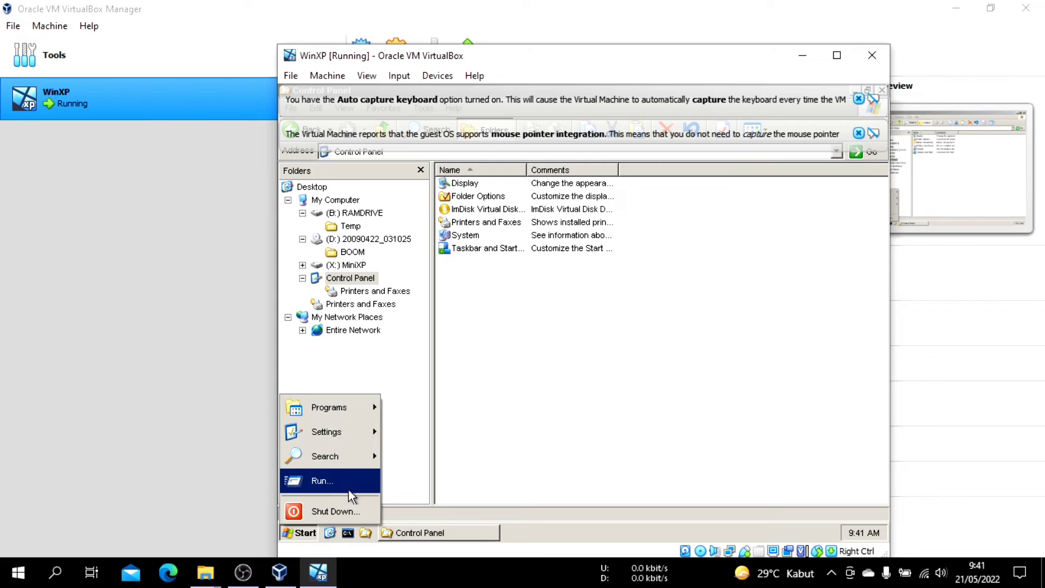
pyautogui.click(336, 509)
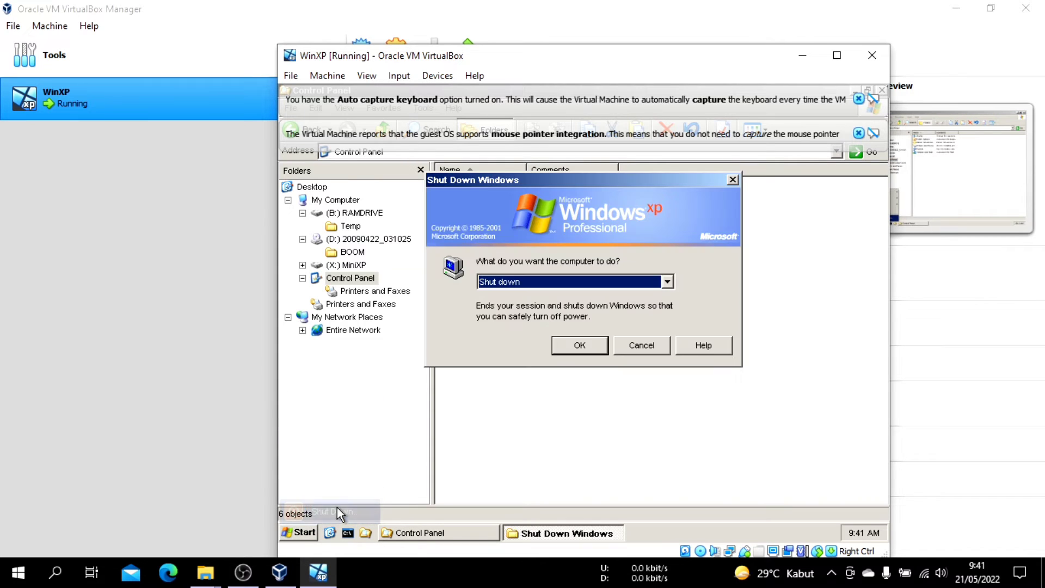
pyautogui.click(583, 343)
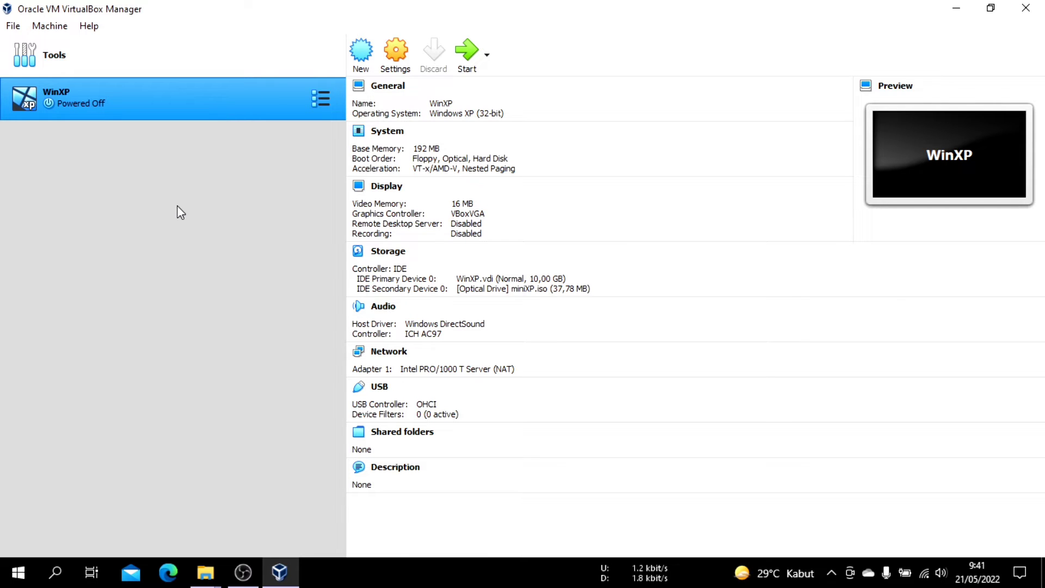
# Begin importing a virtual appliance with Local File System as the source and browse for its file
pyautogui.click(12, 26)
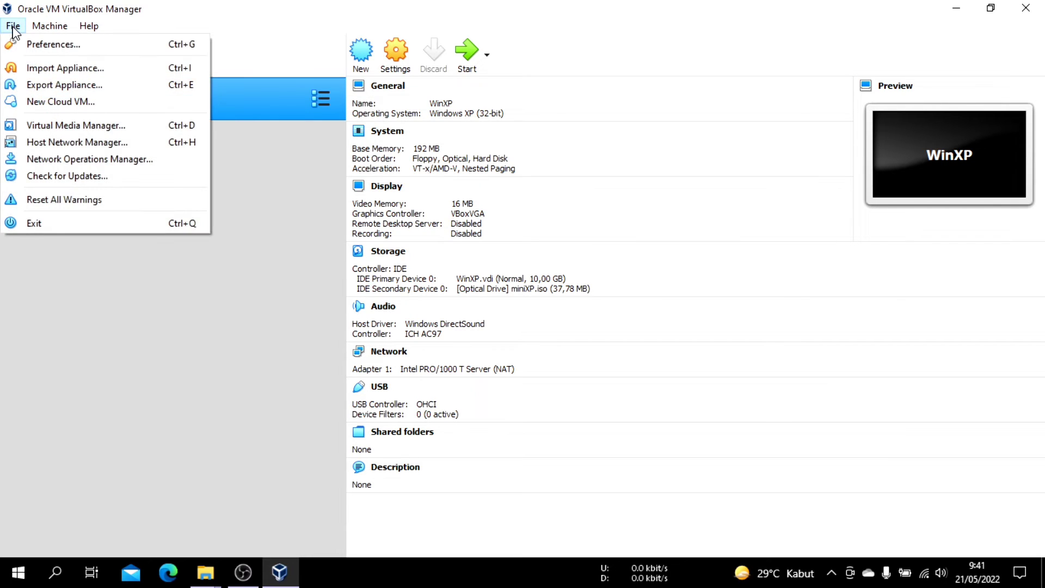
pyautogui.click(56, 71)
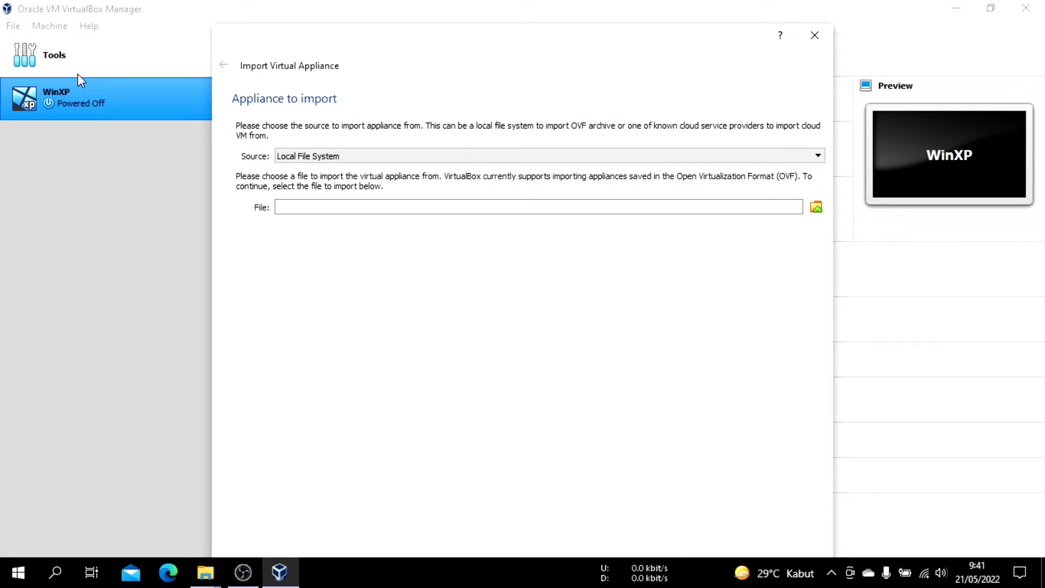
pyautogui.moveTo(499, 59); pyautogui.dragTo(489, 5)
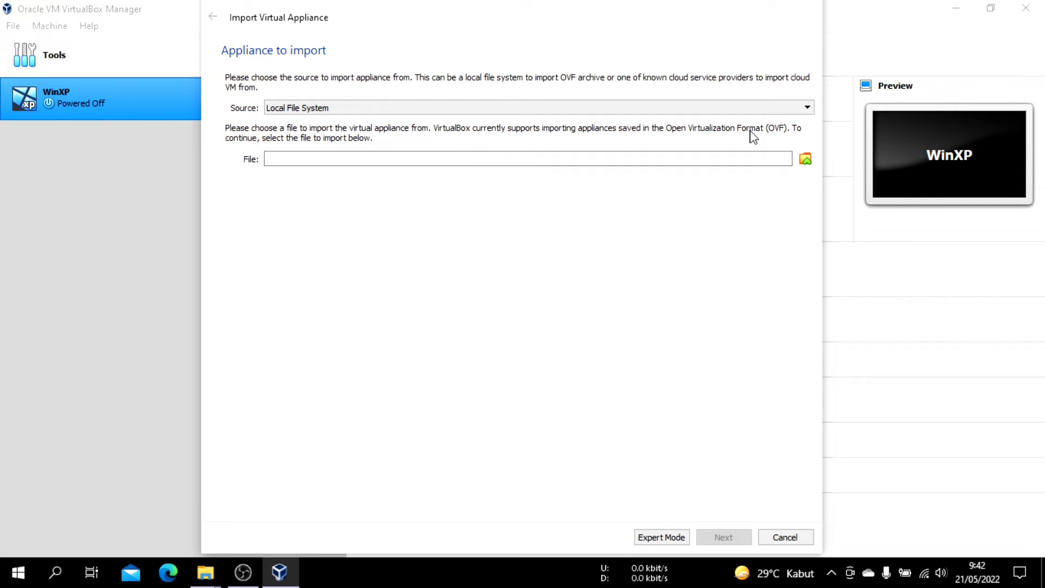
pyautogui.click(805, 161)
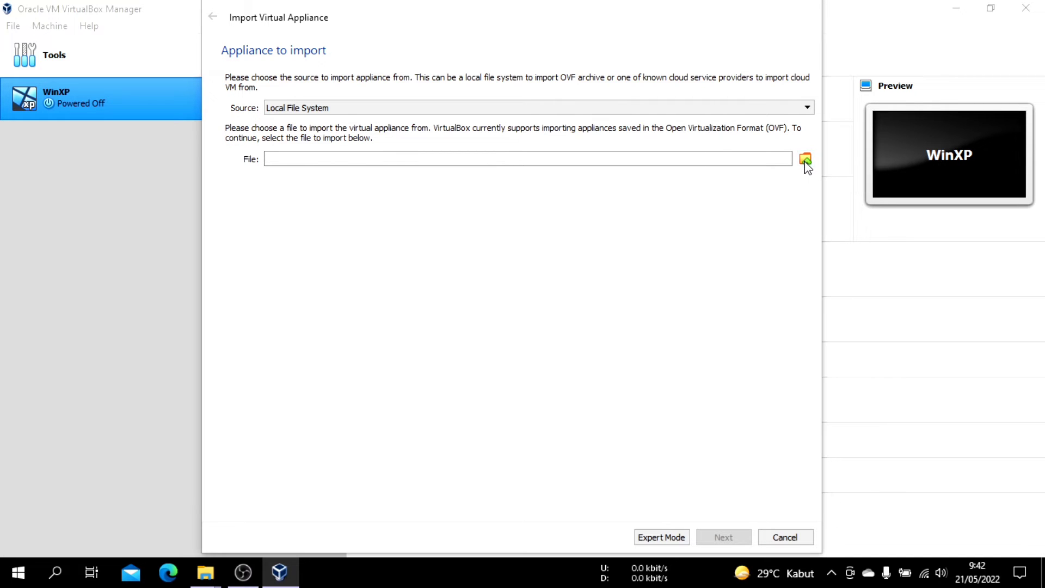
# Choose PC.ova from F:\Kuliah\Semester 2\Sistem Operasi\Virtual Box\Ova as the appliance file to import
pyautogui.scroll(-2, 298, 165)
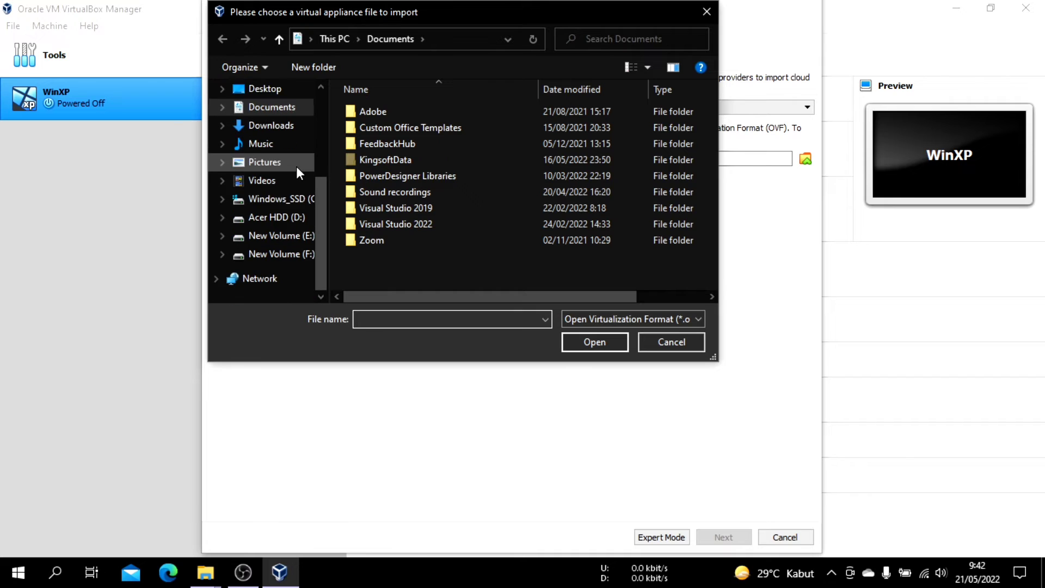
pyautogui.click(304, 254)
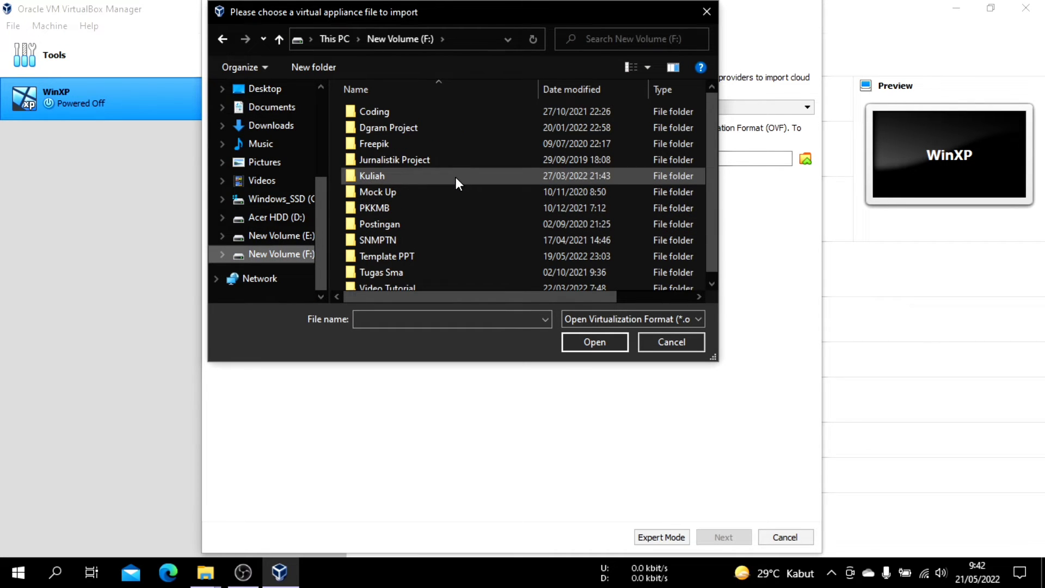
pyautogui.doubleClick(453, 175)
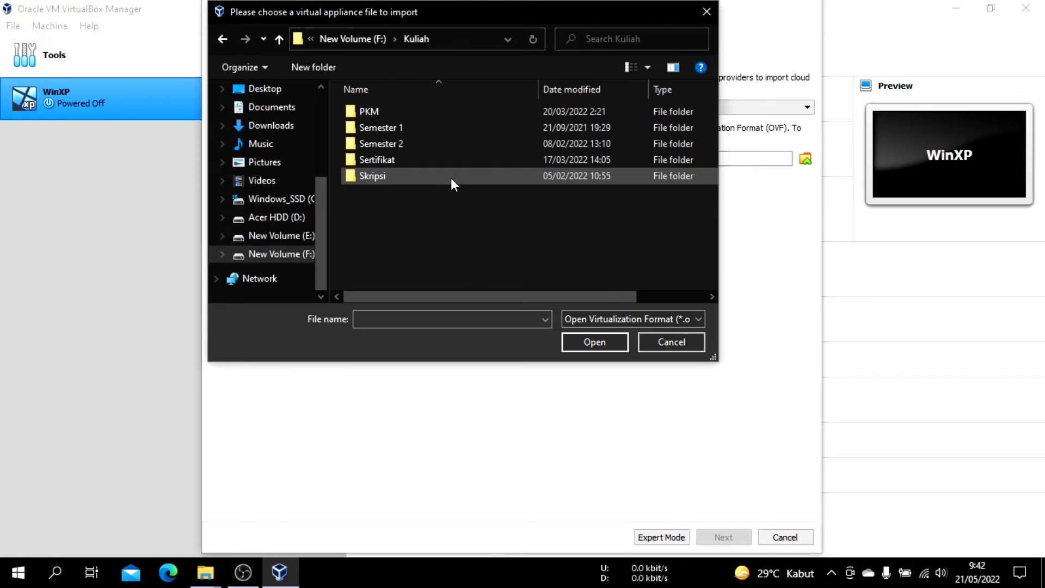
pyautogui.doubleClick(436, 142)
pyautogui.doubleClick(437, 142)
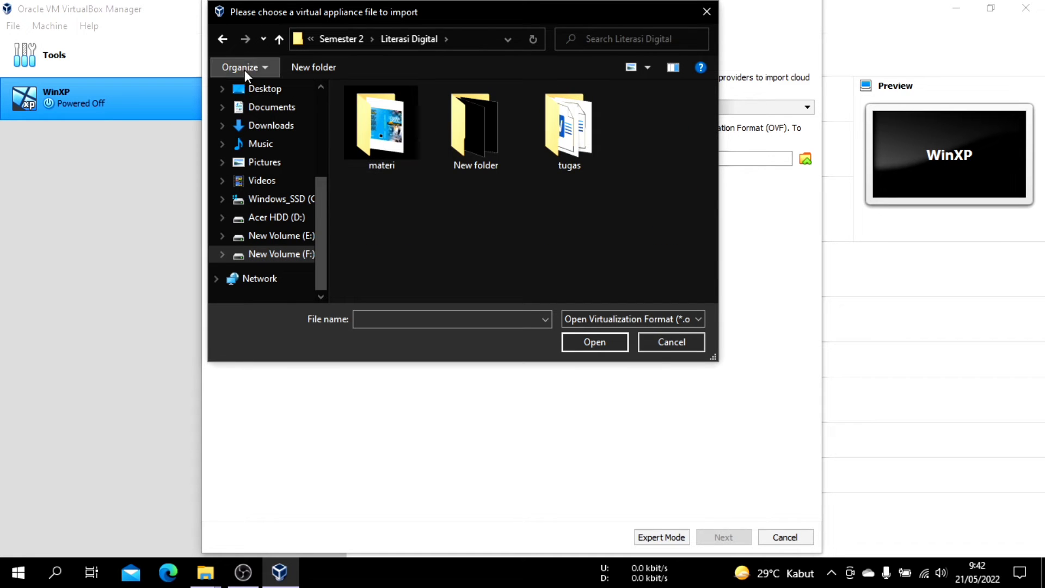
pyautogui.click(223, 37)
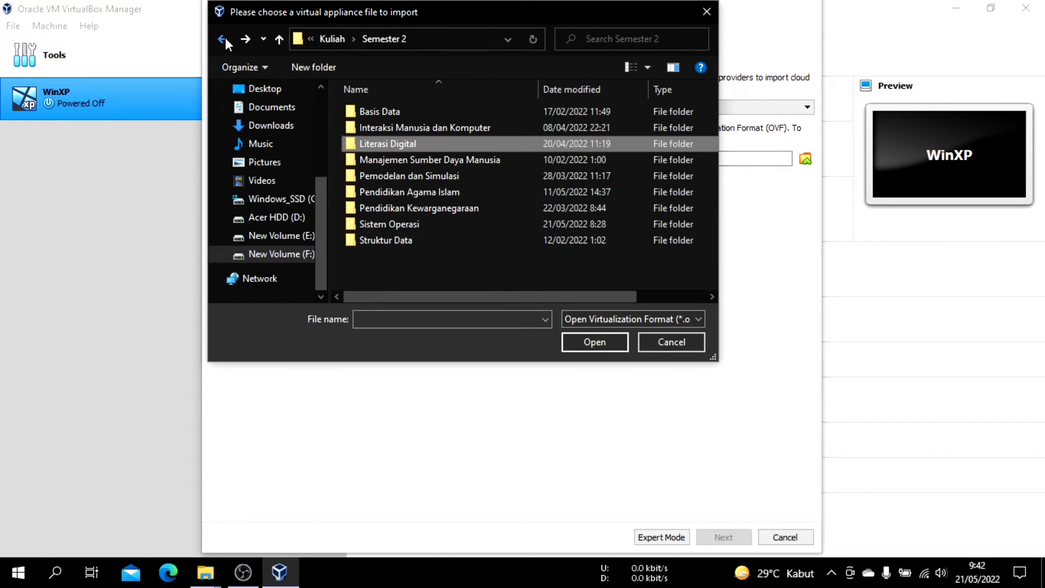
pyautogui.doubleClick(413, 225)
pyautogui.doubleClick(399, 174)
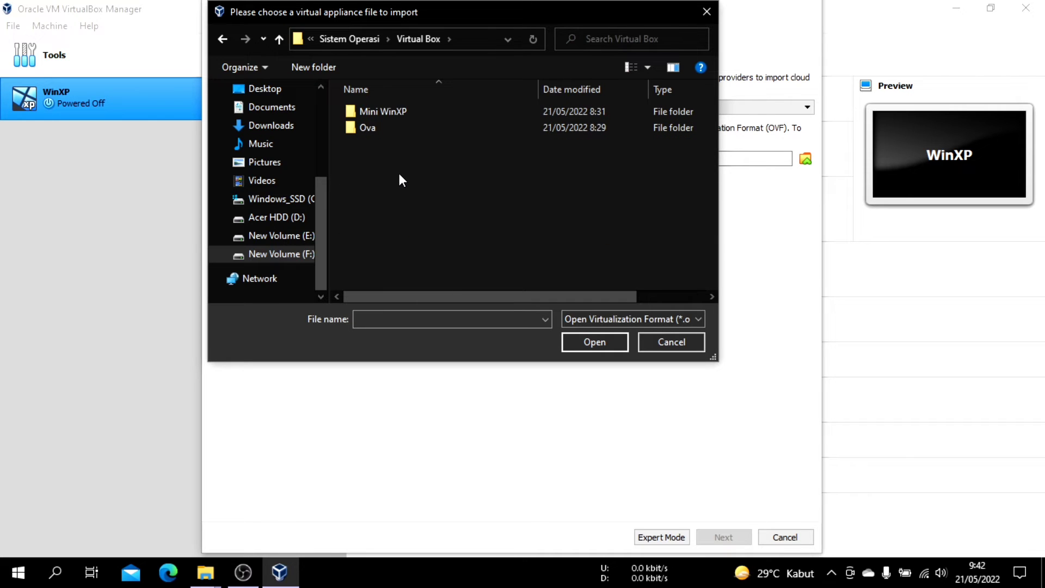
pyautogui.doubleClick(395, 127)
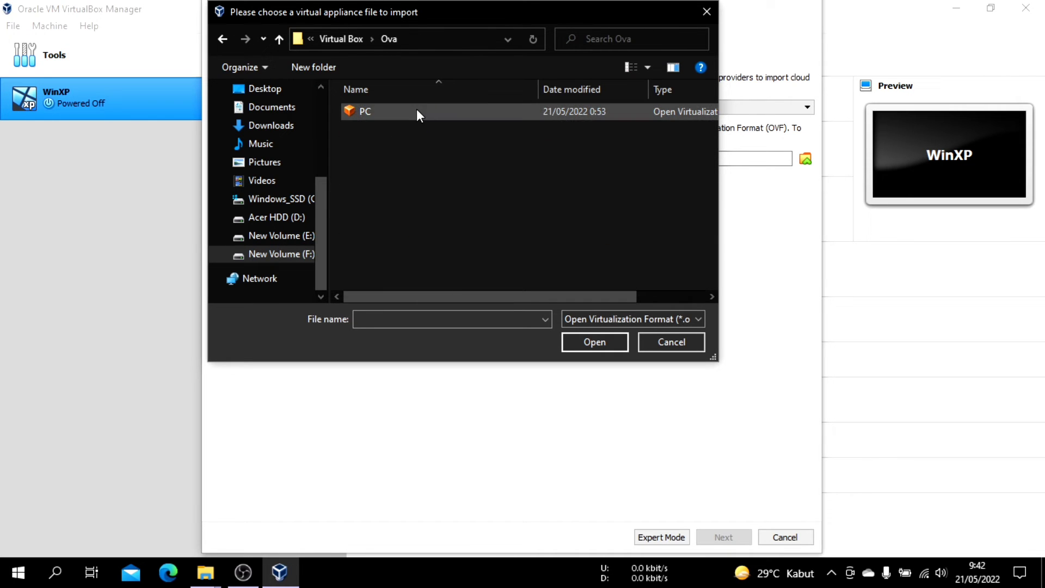
pyautogui.click(417, 114)
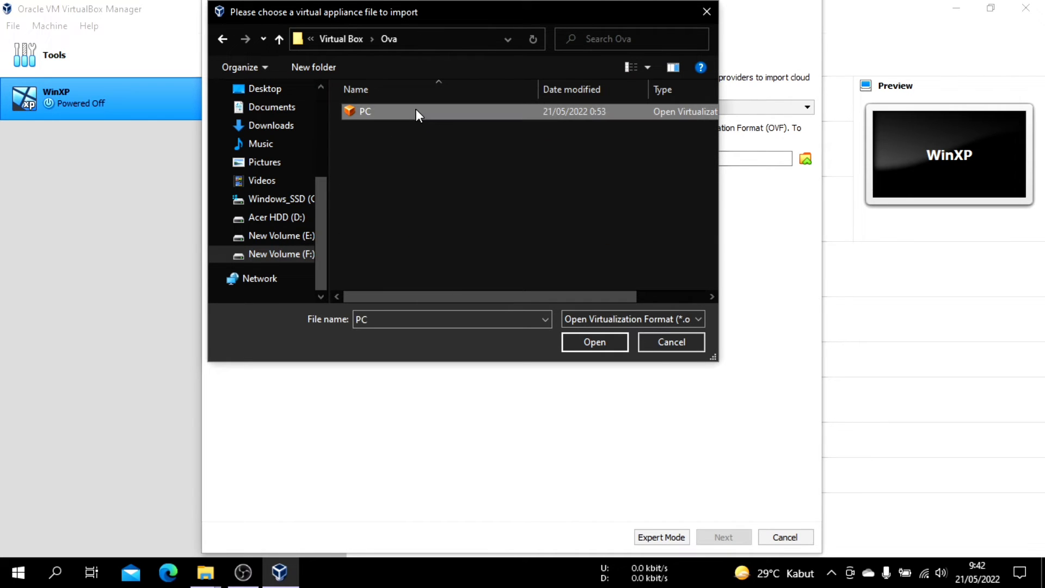
pyautogui.click(583, 342)
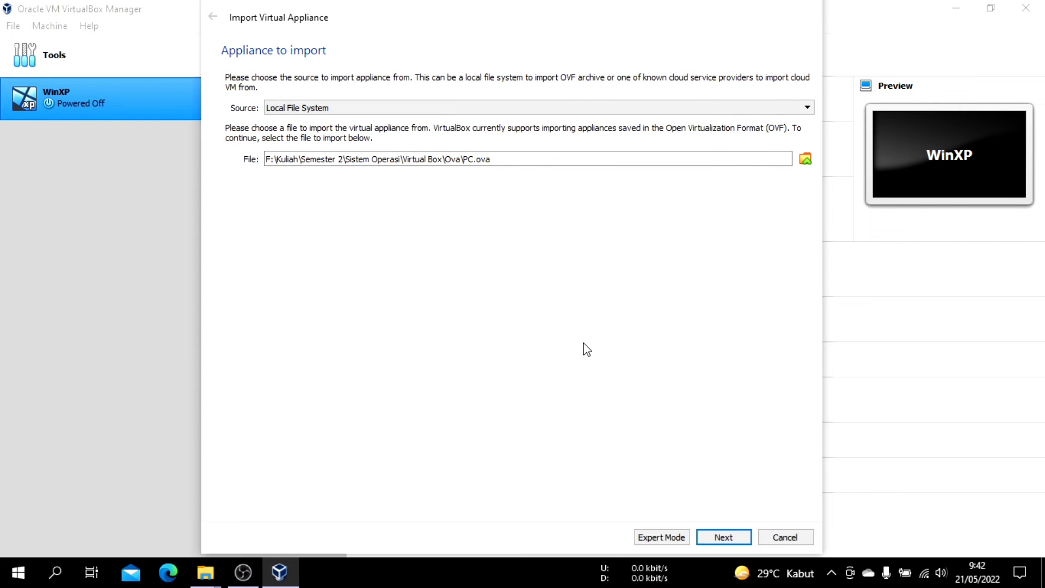
# Import the PC appliance with its suggested settings and agree to the software license agreement
pyautogui.click(724, 537)
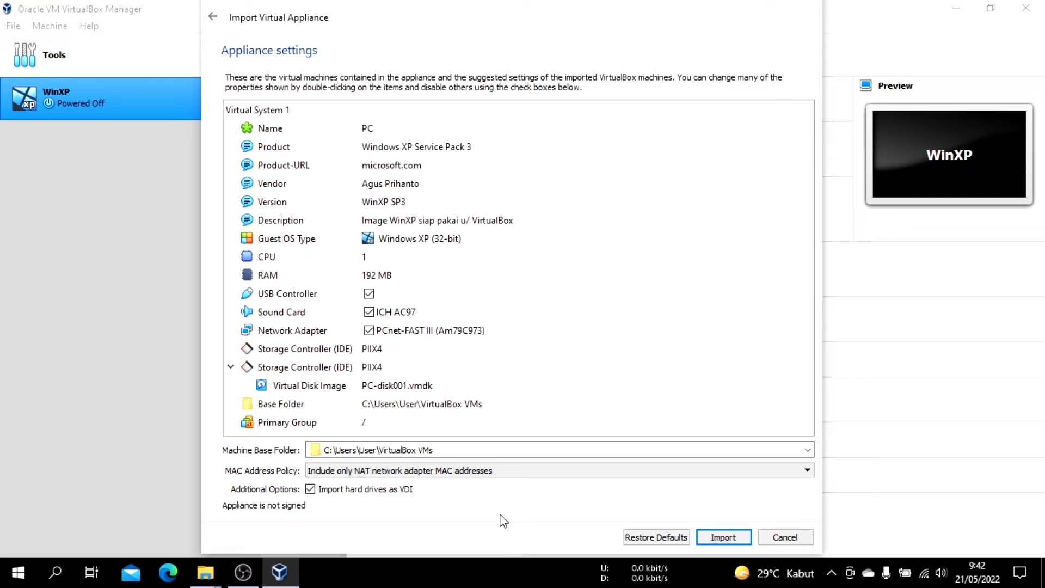
pyautogui.click(728, 537)
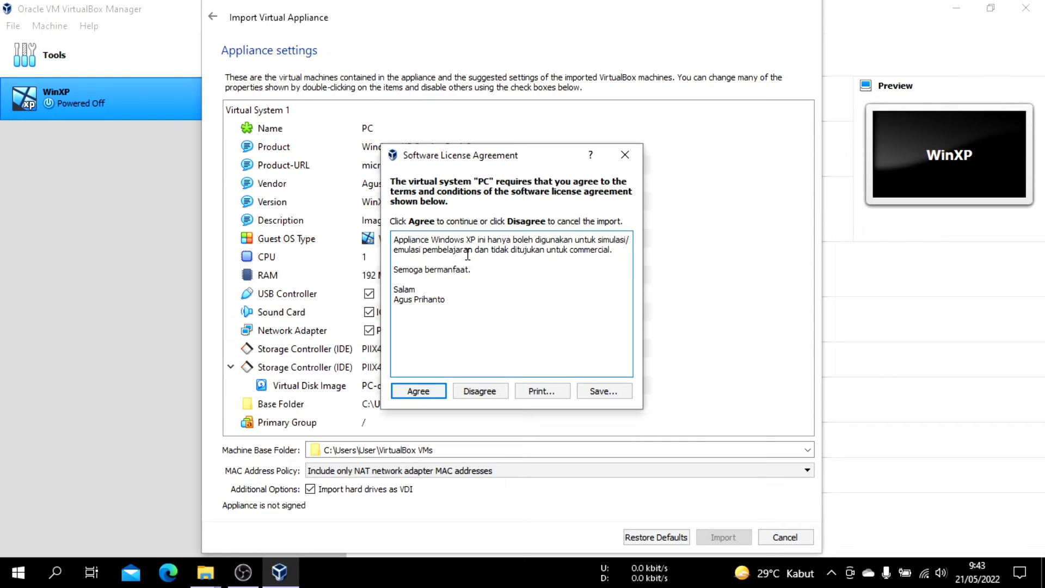
pyautogui.click(427, 392)
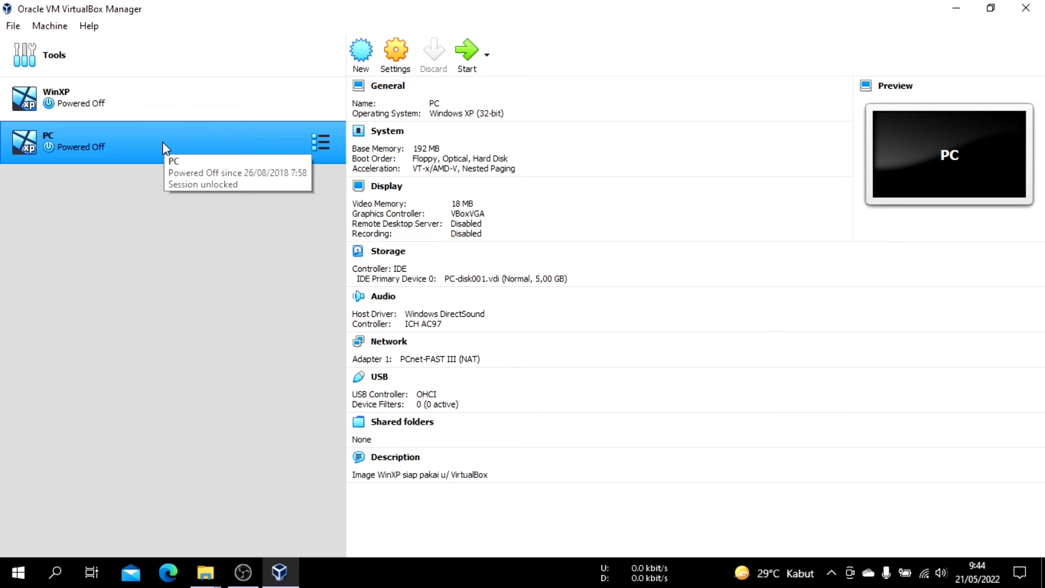
# Review the WinXP machine's details, and start the imported PC virtual machine
pyautogui.click(141, 97)
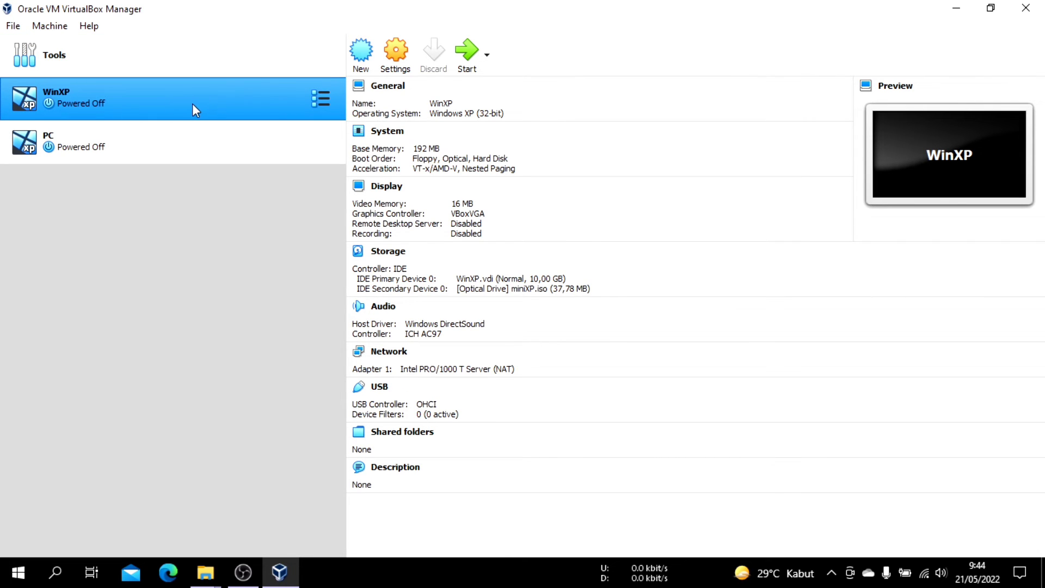
pyautogui.click(164, 145)
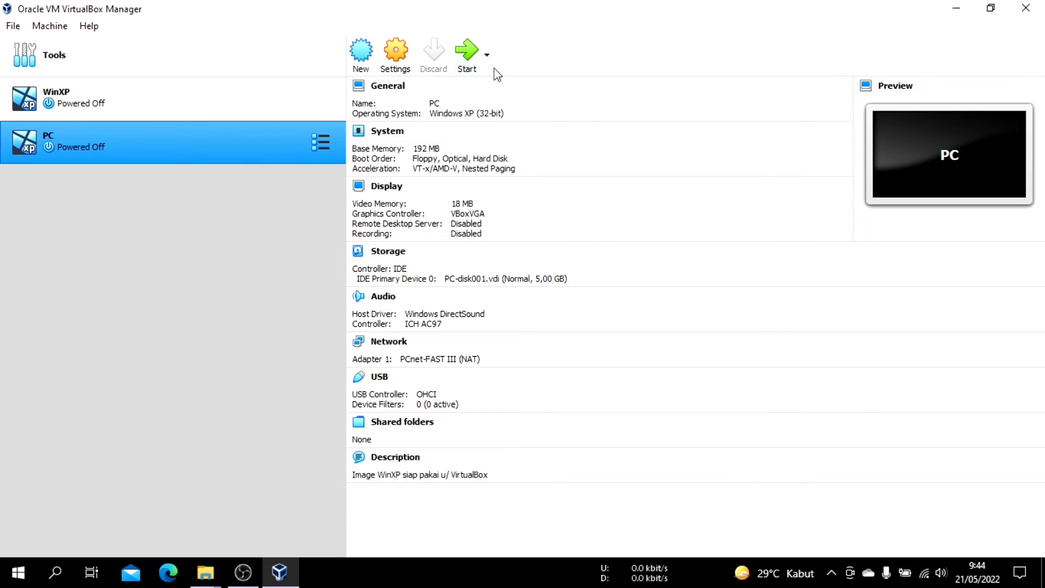
pyautogui.click(466, 59)
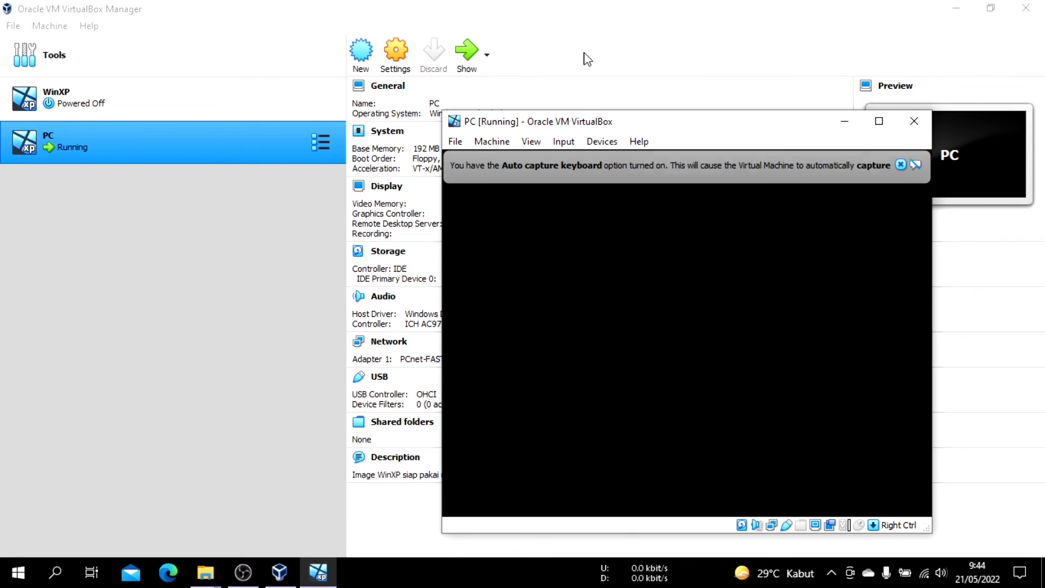
# Move the running PC machine's window up toward the screen's centre and dismiss its mouse integration and keyboard capture notices
pyautogui.moveTo(661, 124); pyautogui.dragTo(538, 87)
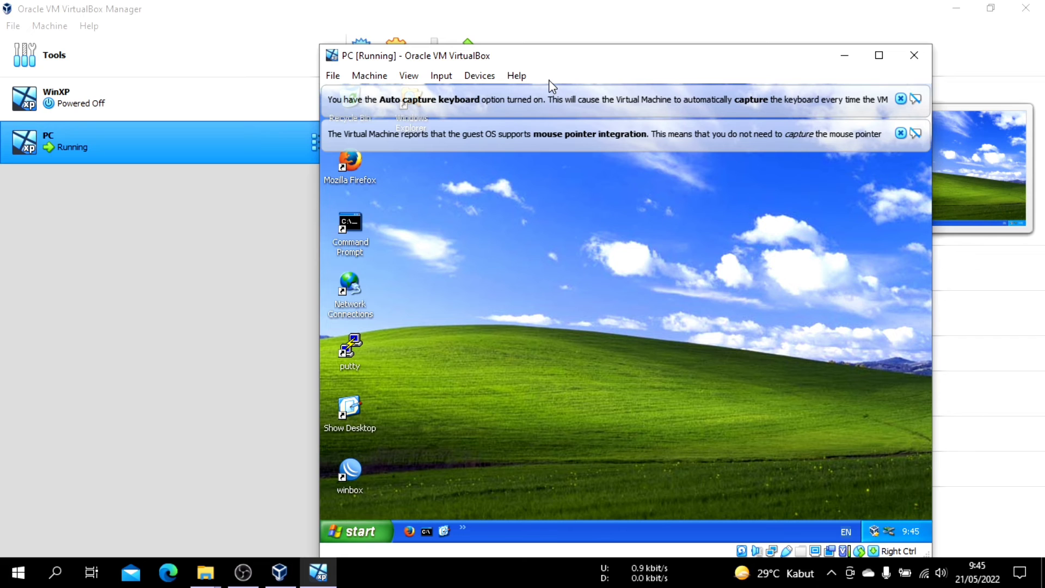
pyautogui.moveTo(660, 67); pyautogui.dragTo(589, 39)
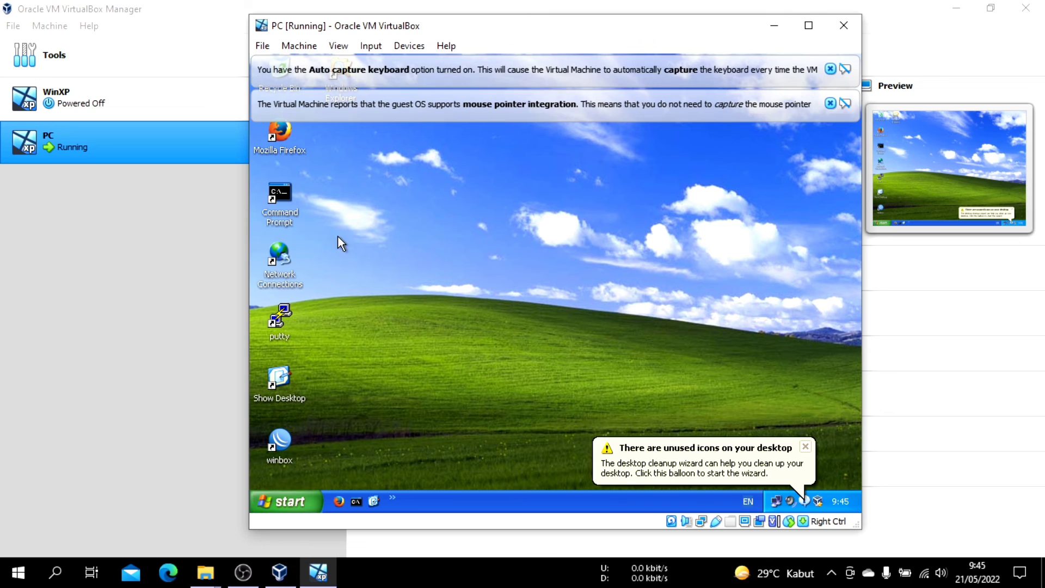
pyautogui.click(830, 104)
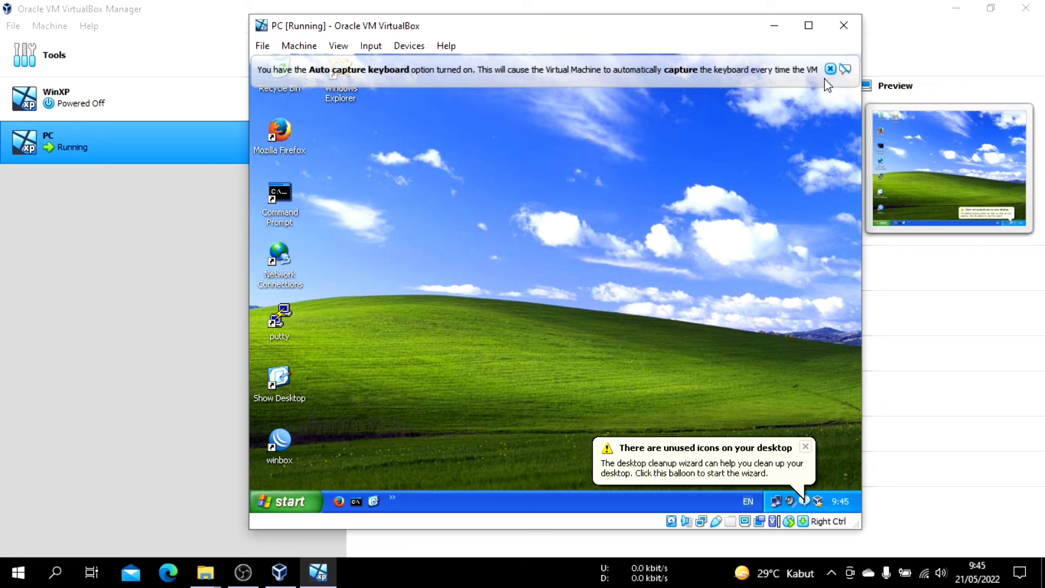
pyautogui.click(831, 70)
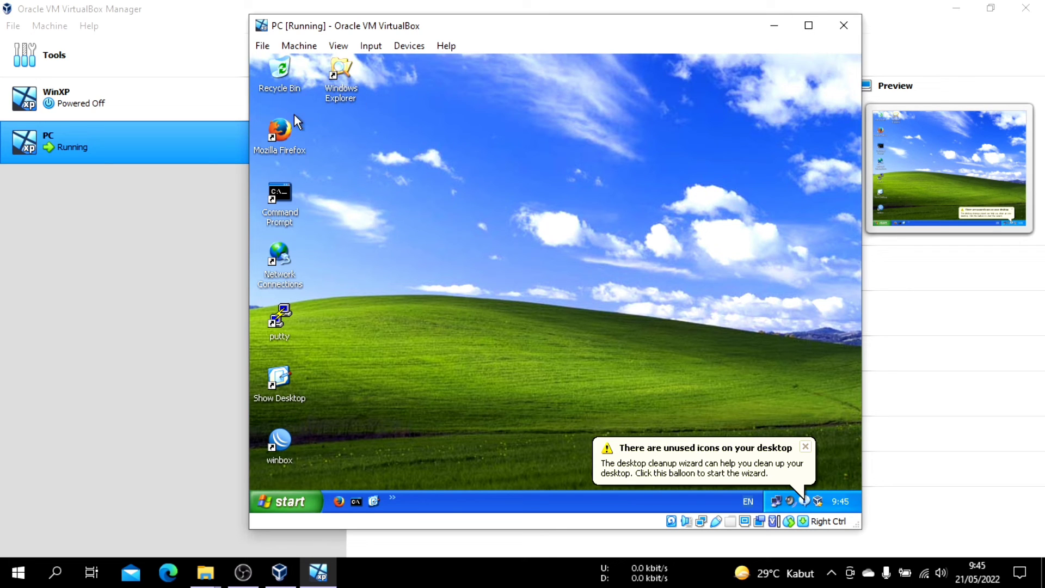
# Examine the guest's My Documents subfolders, My Computer, Local Disk (C:), Shared Documents and Recycle Bin in Windows Explorer, and close it
pyautogui.doubleClick(342, 74)
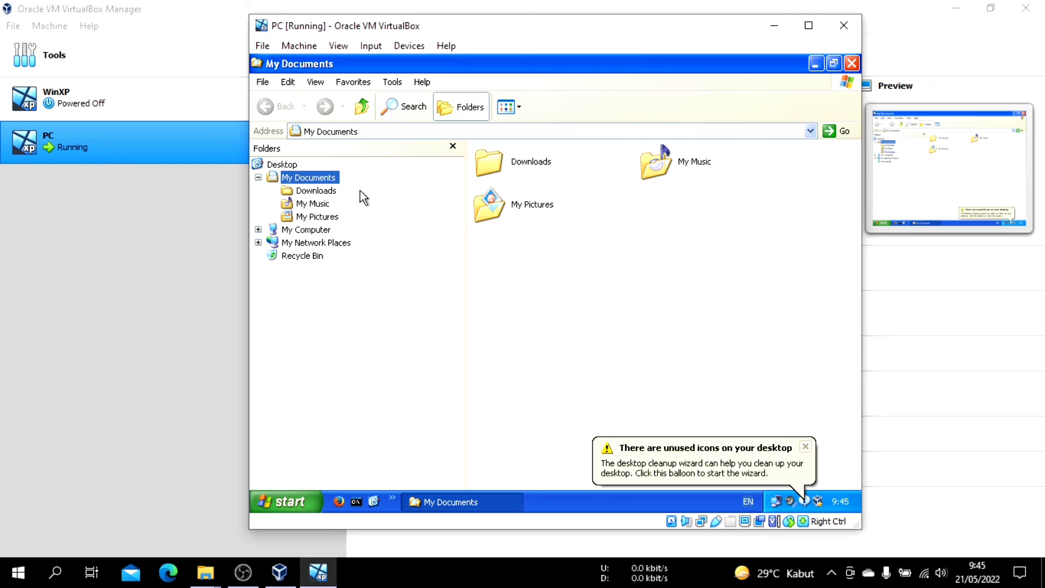
pyautogui.click(331, 191)
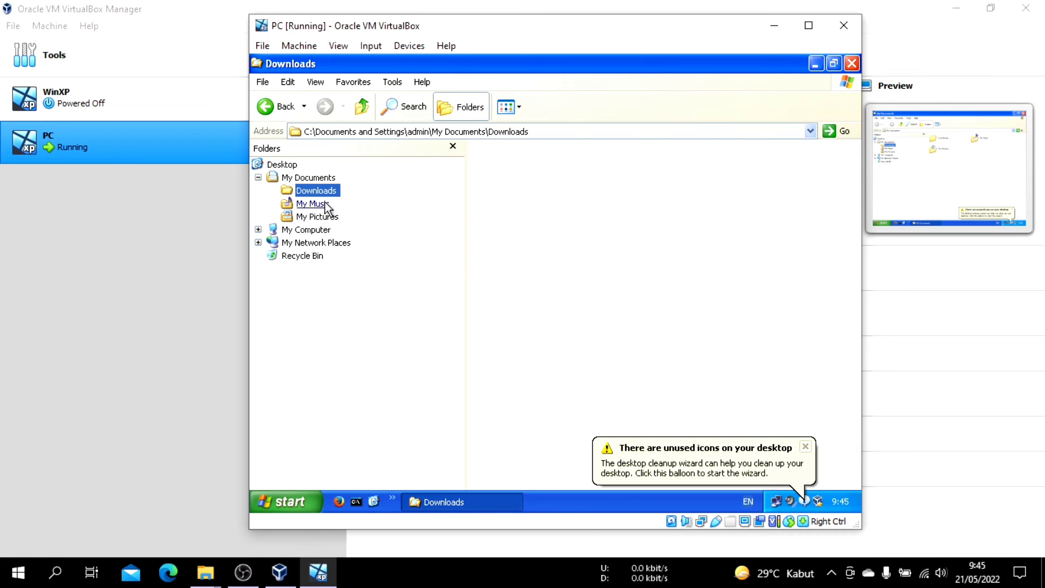
pyautogui.click(328, 206)
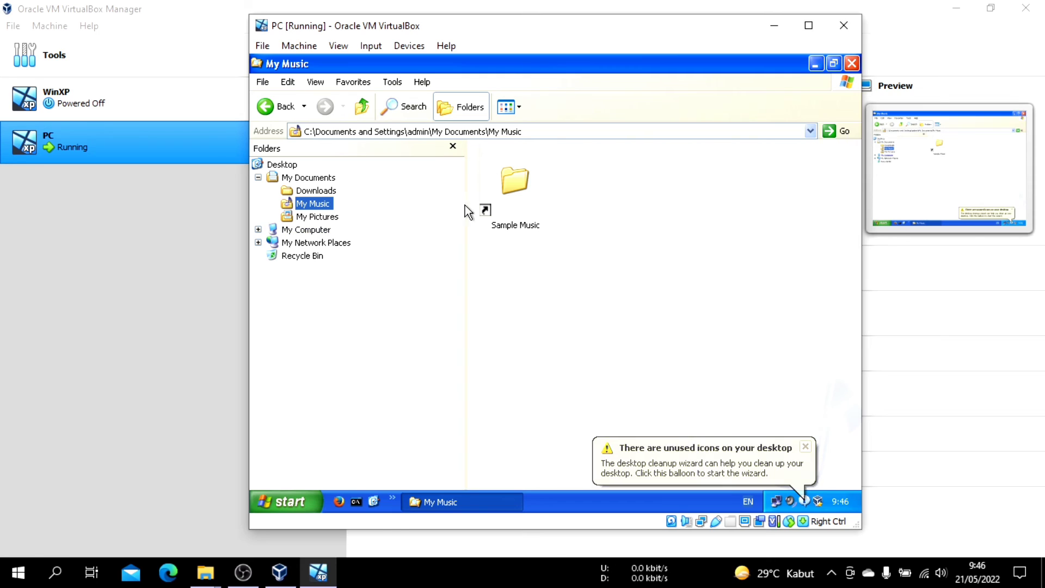
pyautogui.click(320, 217)
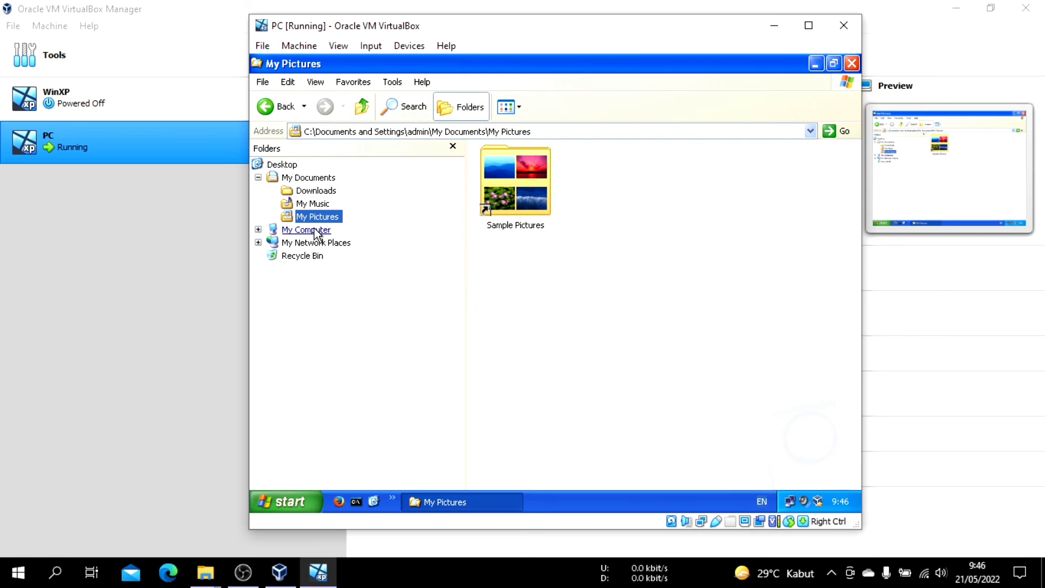
pyautogui.click(315, 230)
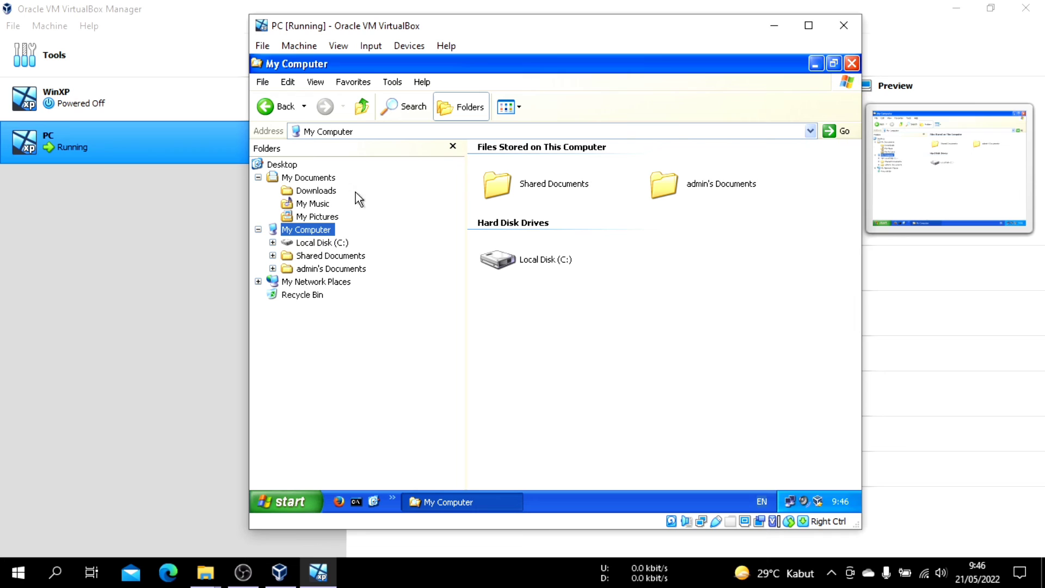
pyautogui.click(327, 244)
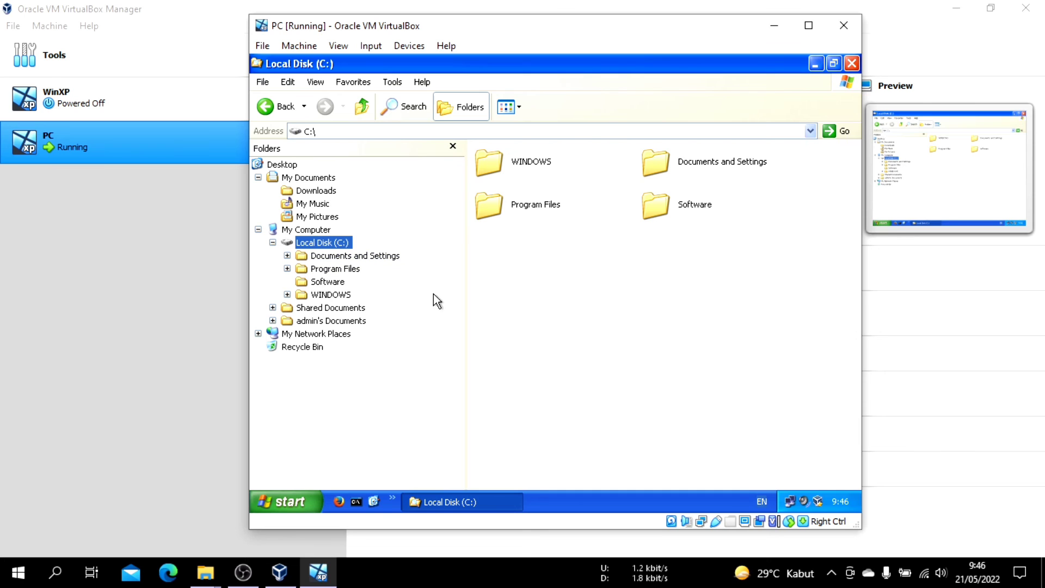
pyautogui.click(336, 307)
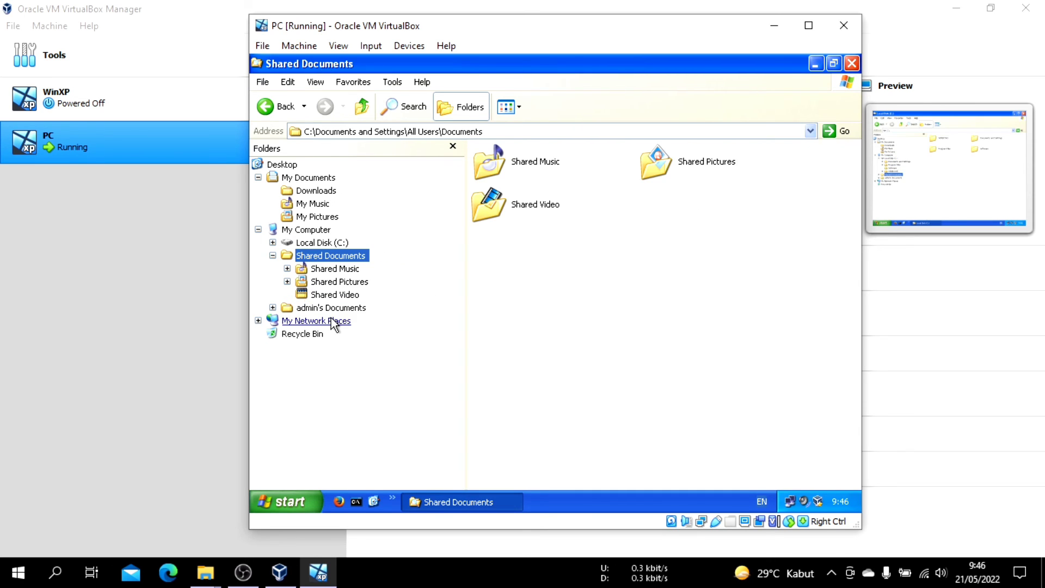
pyautogui.click(355, 309)
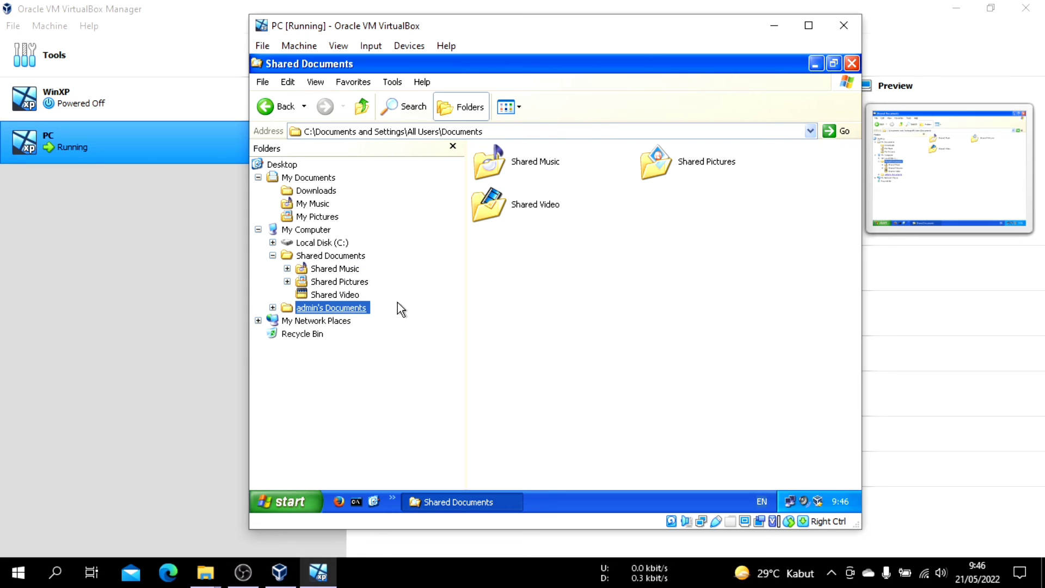
pyautogui.click(352, 310)
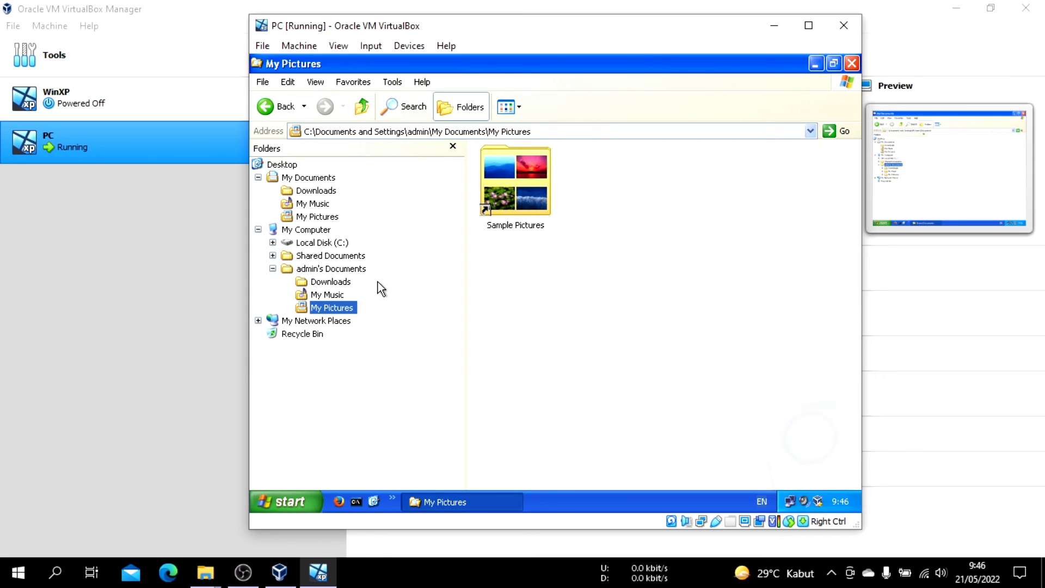
pyautogui.click(310, 333)
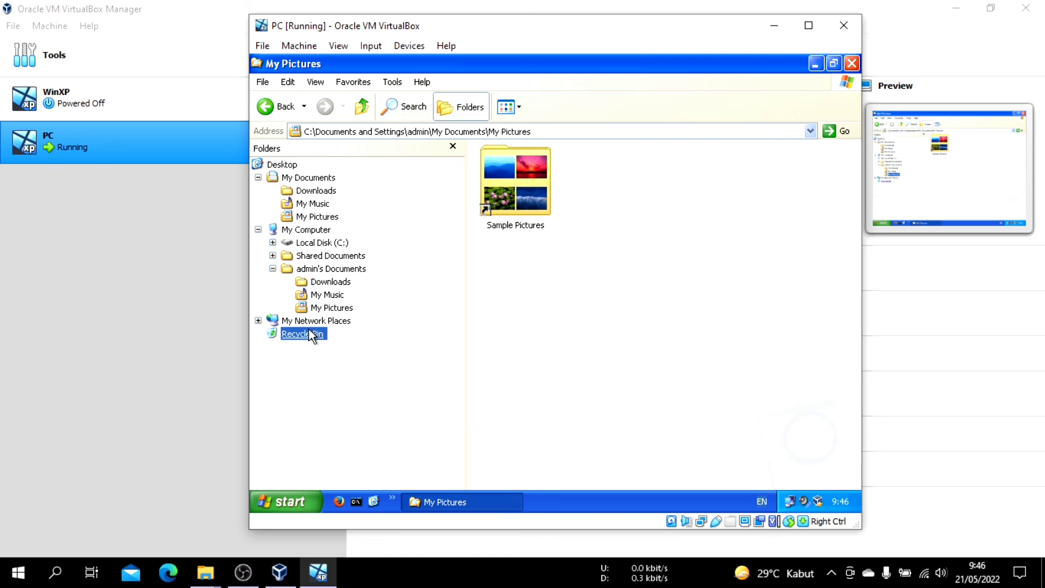
pyautogui.click(852, 64)
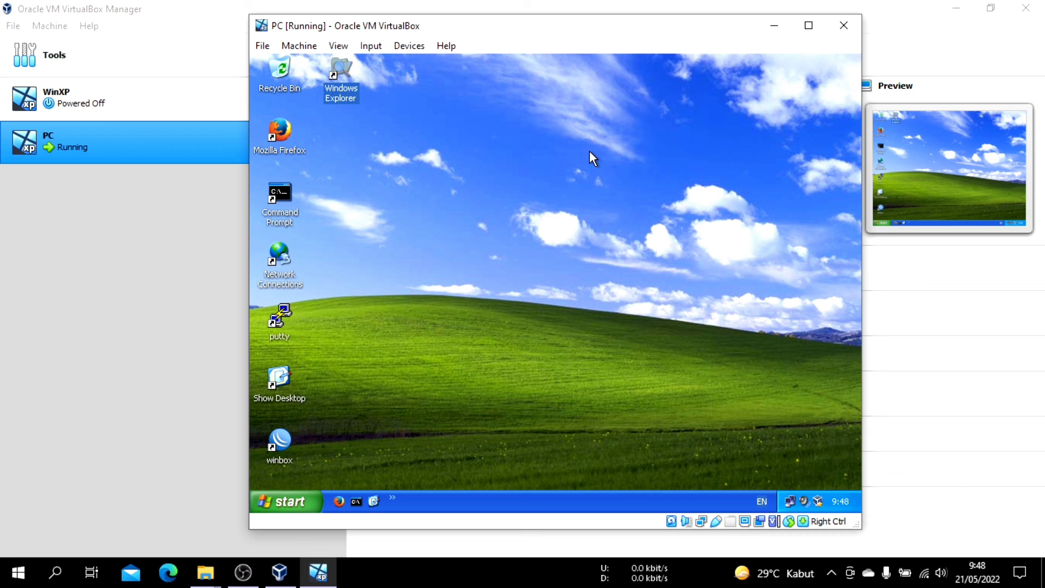
# Turn off the PC machine's Windows XP guest from within the running system
pyautogui.click(288, 501)
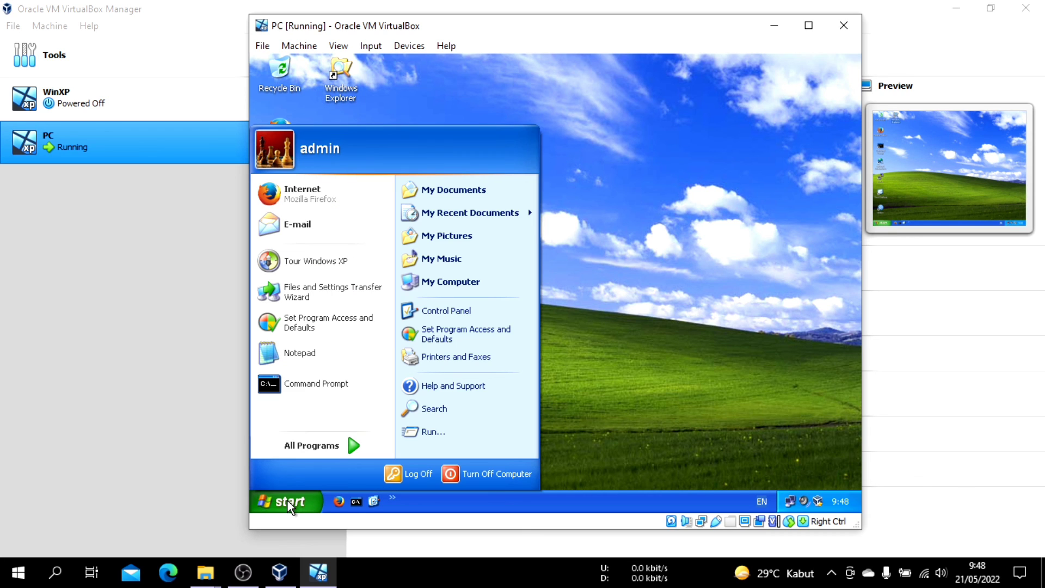
pyautogui.click(460, 475)
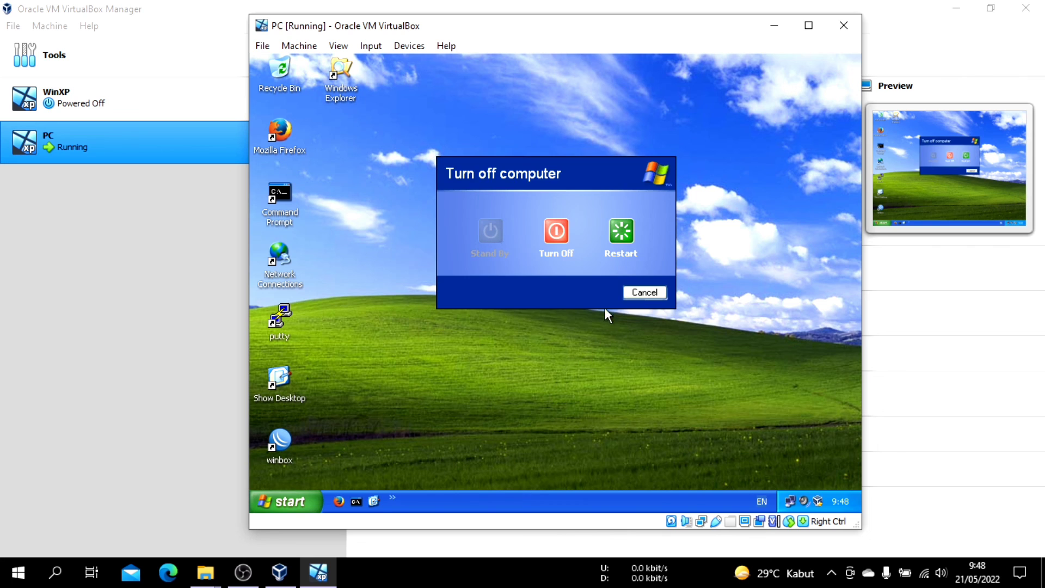
pyautogui.click(555, 234)
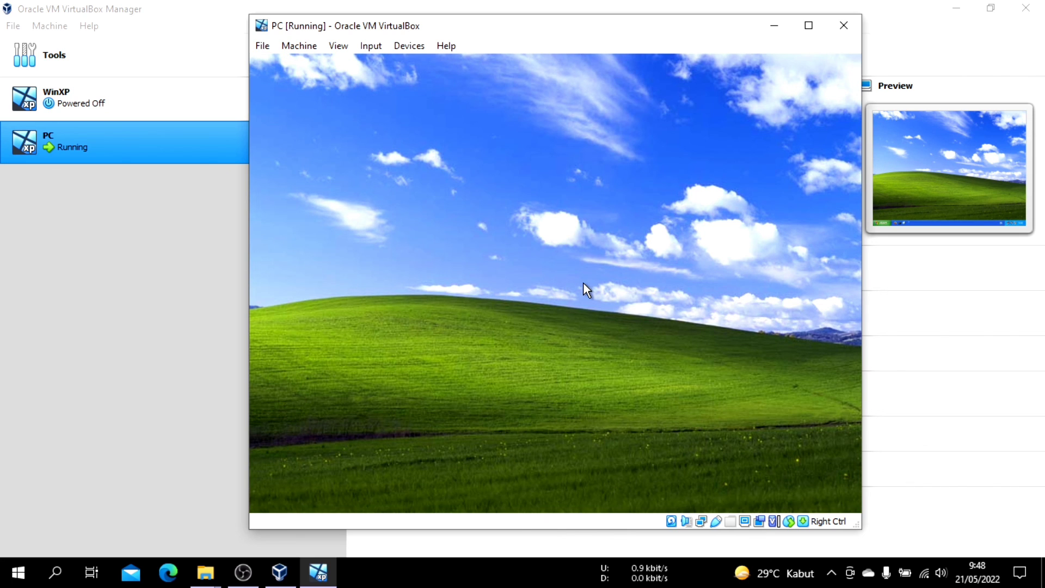